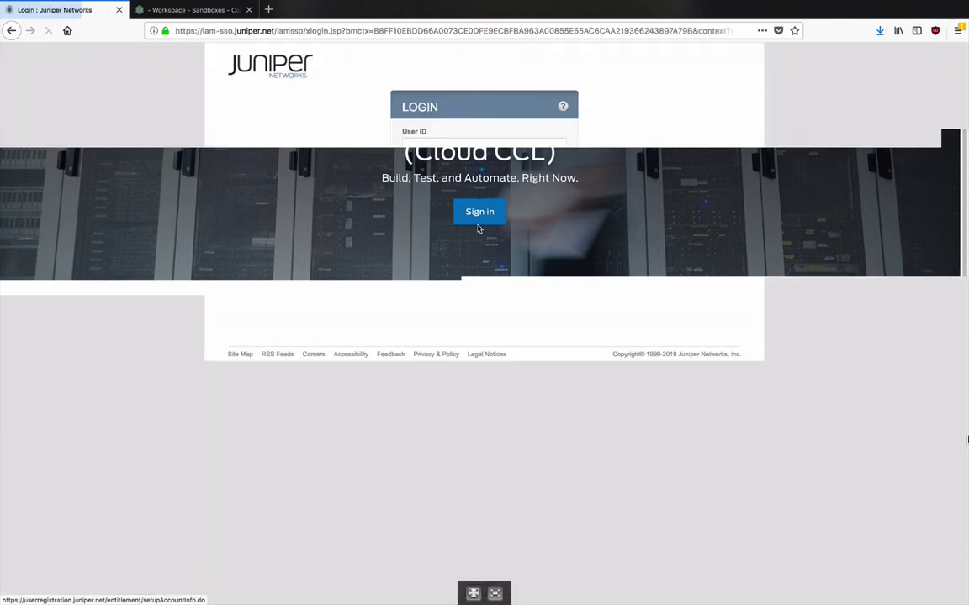
Log in to the Juniper account with the saved user ID and account password
click(435, 146)
click(425, 155)
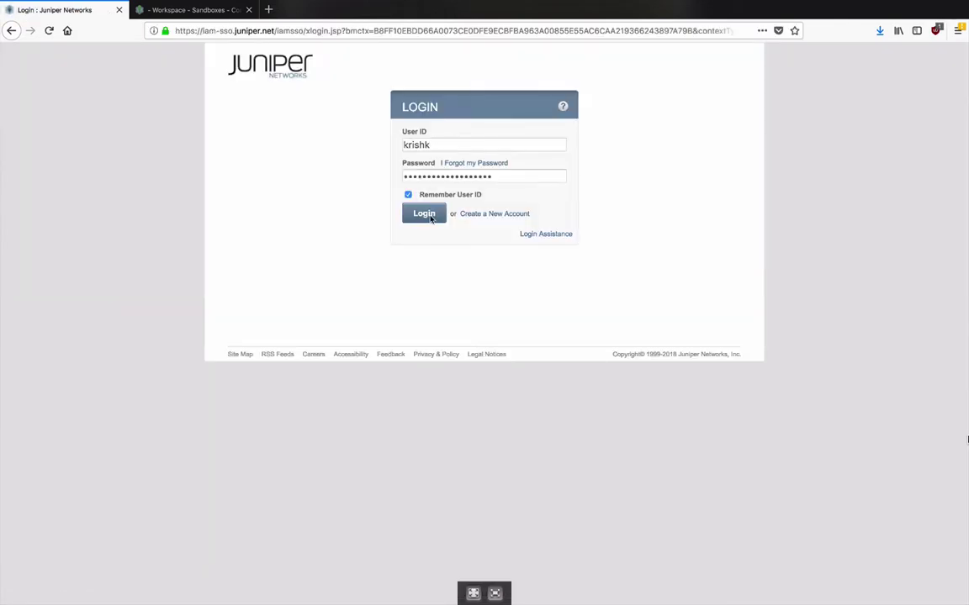
click(430, 218)
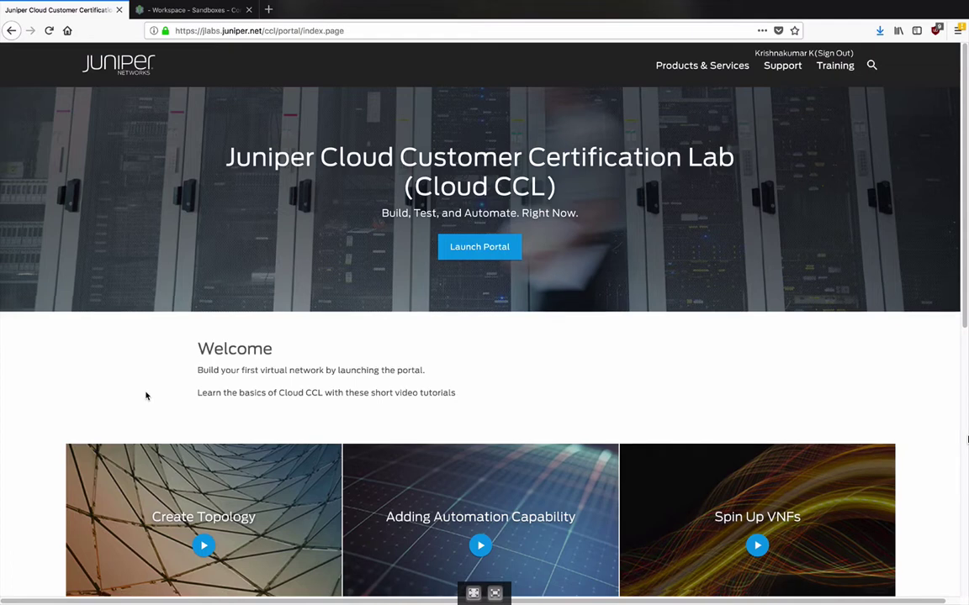
Look over the video tutorials on the Cloud CCL welcome page and launch the portal
scroll(143, 408, down, 3)
scroll(139, 429, down, 1)
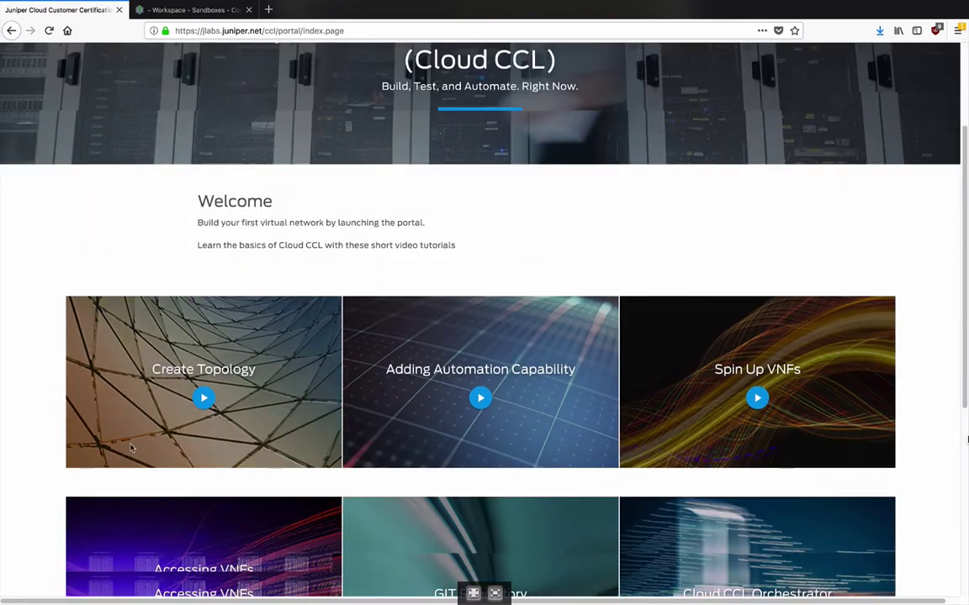
scroll(131, 448, down, 1)
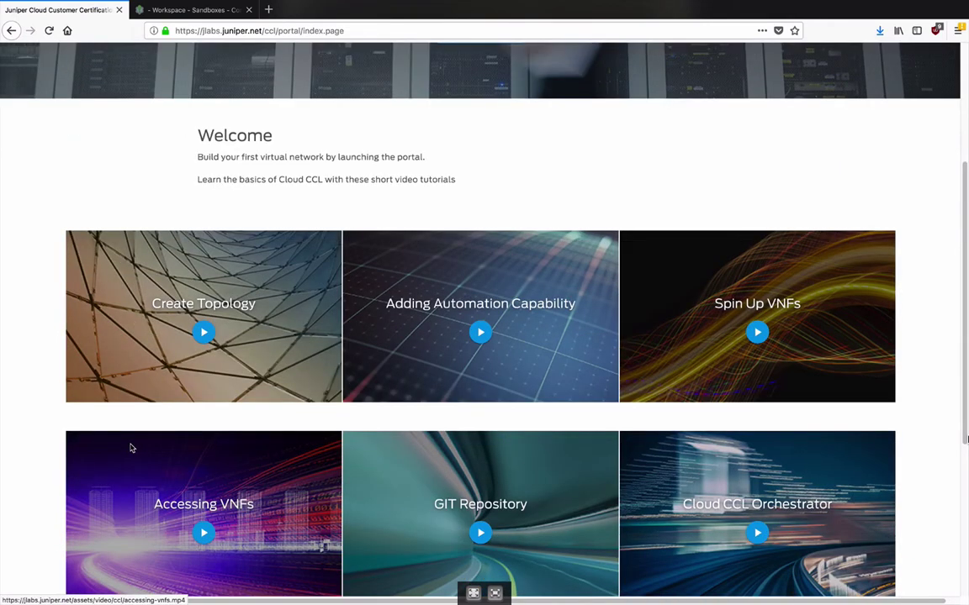
scroll(130, 448, down, 1)
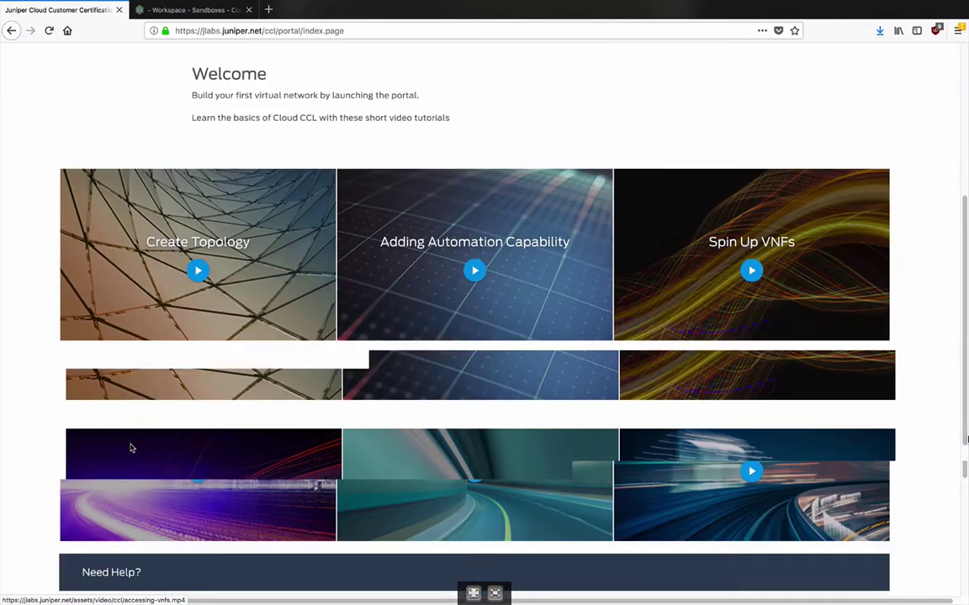
scroll(131, 448, down, 1)
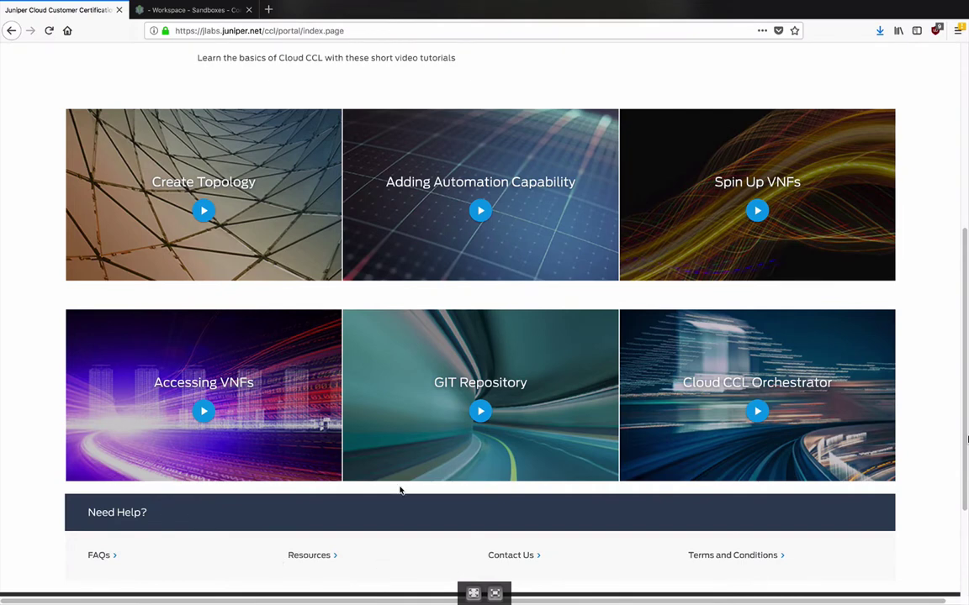
scroll(401, 490, up, 4)
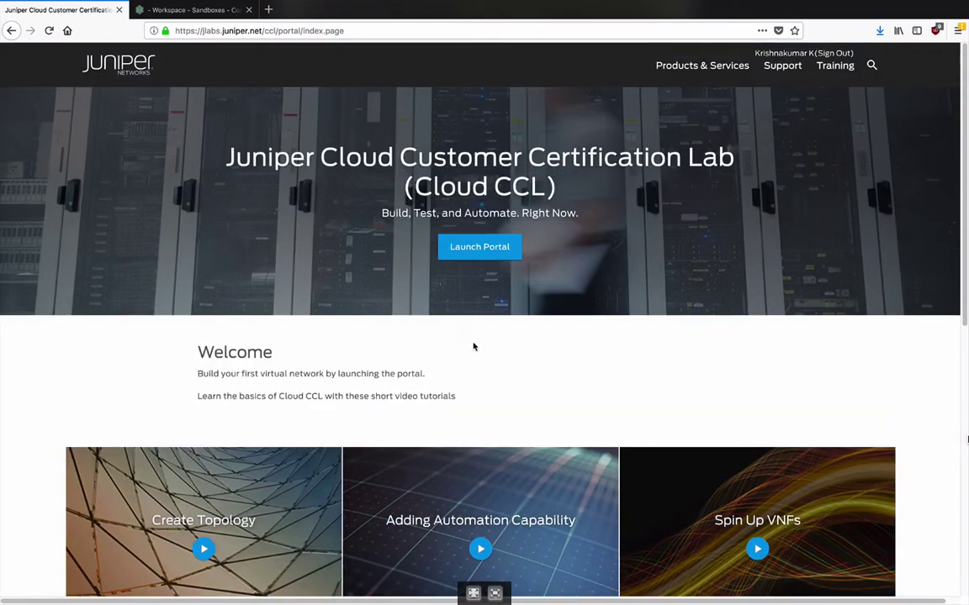
click(481, 255)
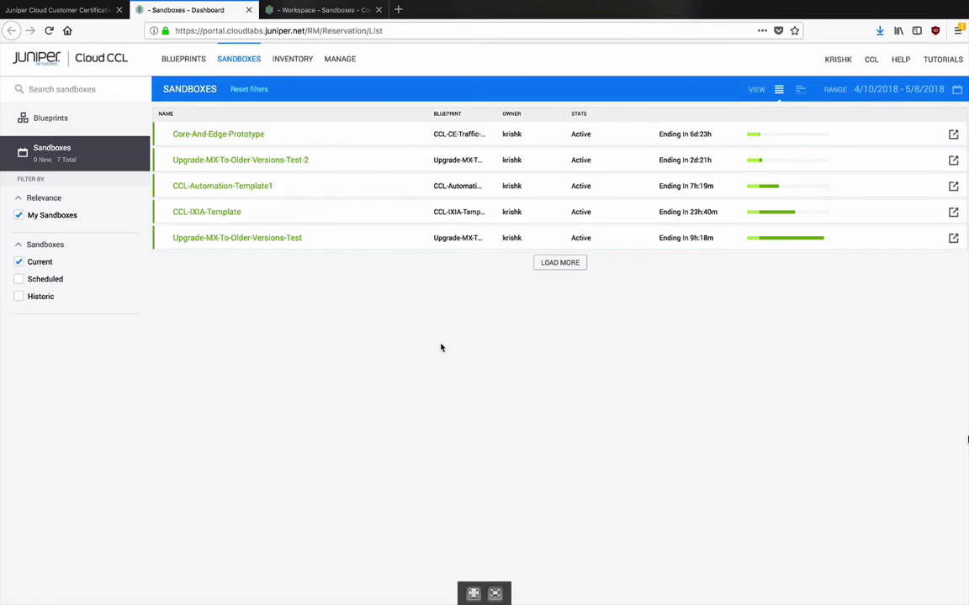
Create a new blueprint from the CCL-Automation-Template in the blueprint catalog
click(89, 119)
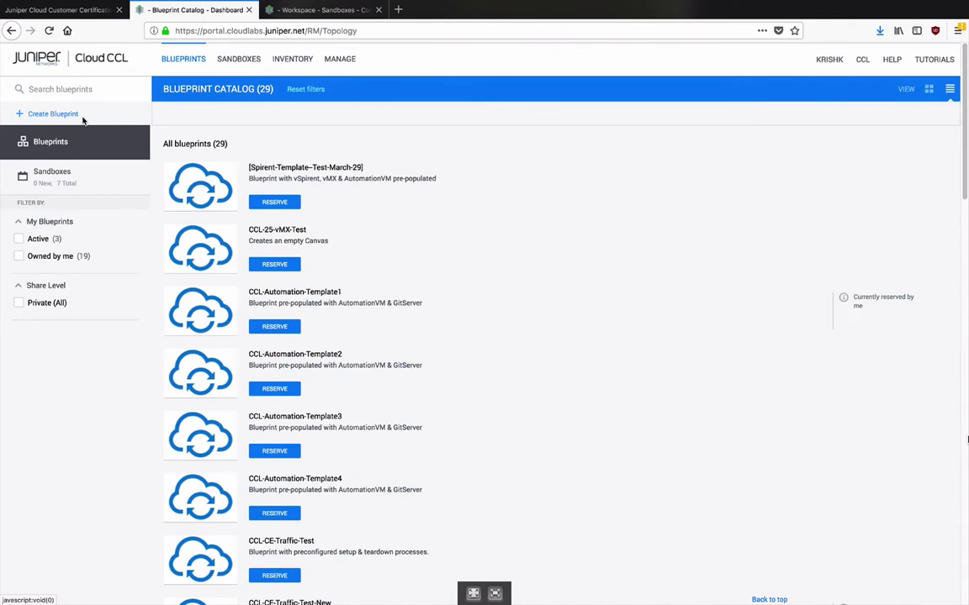
click(82, 118)
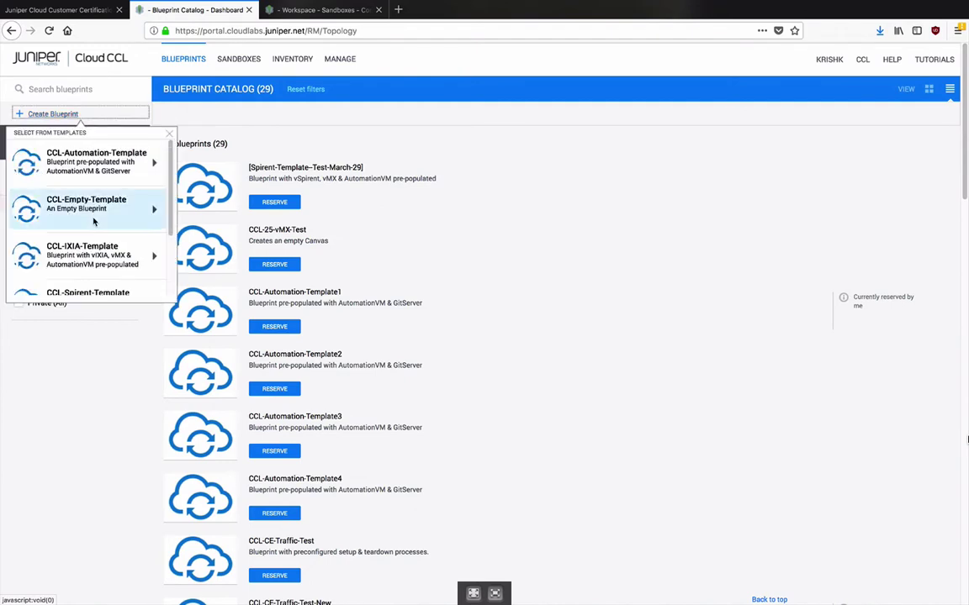
scroll(94, 221, down, 3)
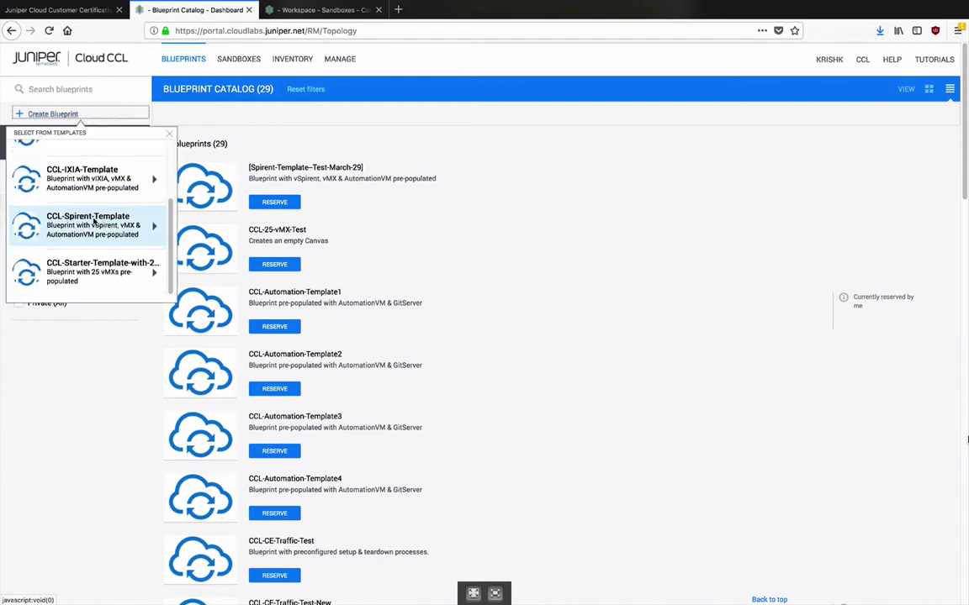
scroll(93, 222, up, 3)
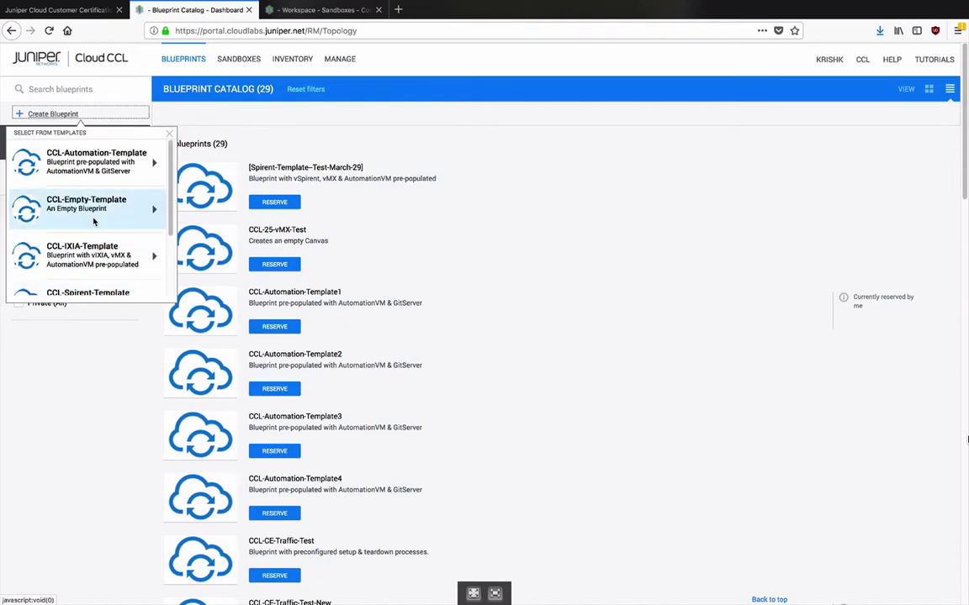
scroll(94, 221, down, 1)
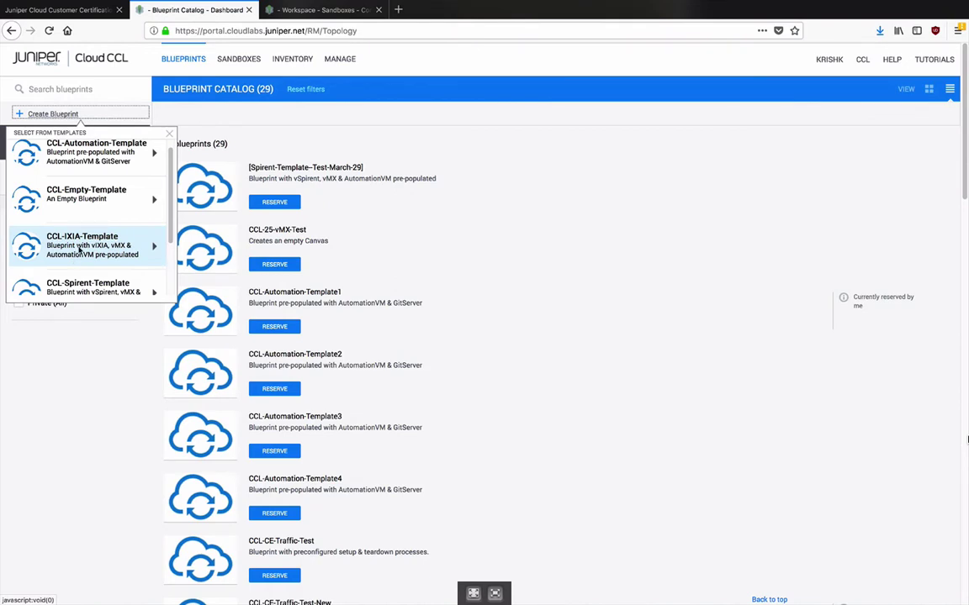
scroll(79, 249, down, 2)
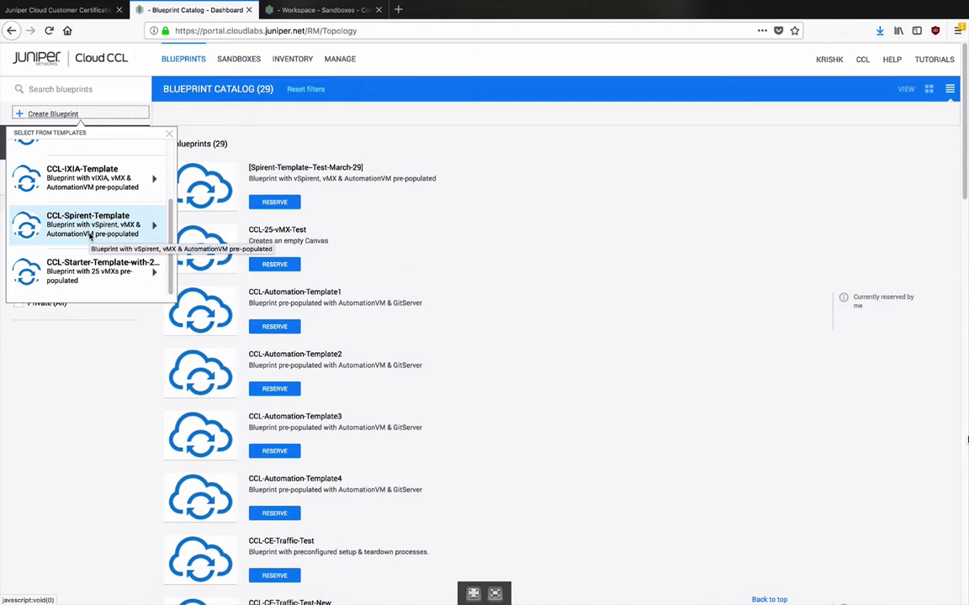
scroll(90, 235, up, 3)
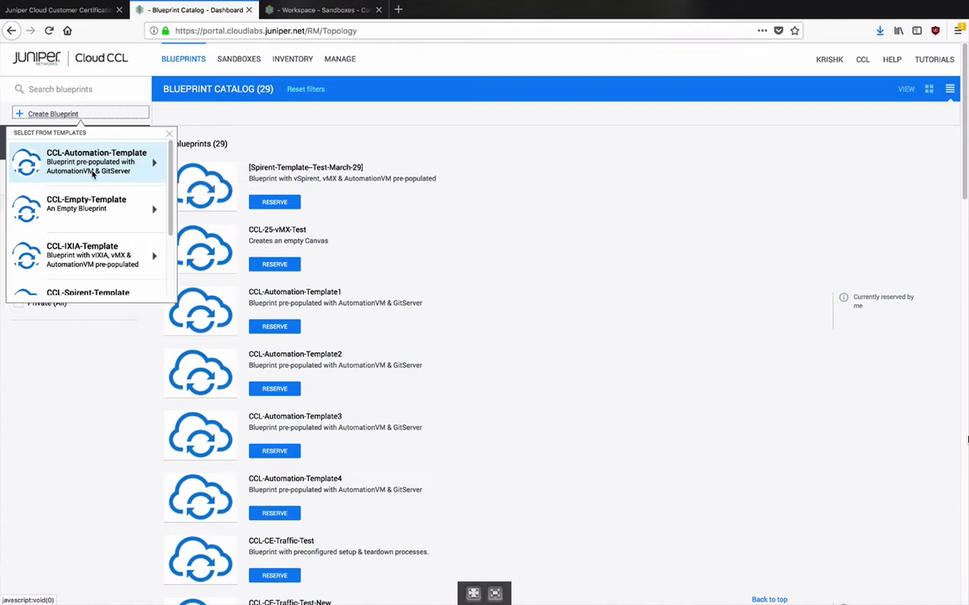
click(93, 161)
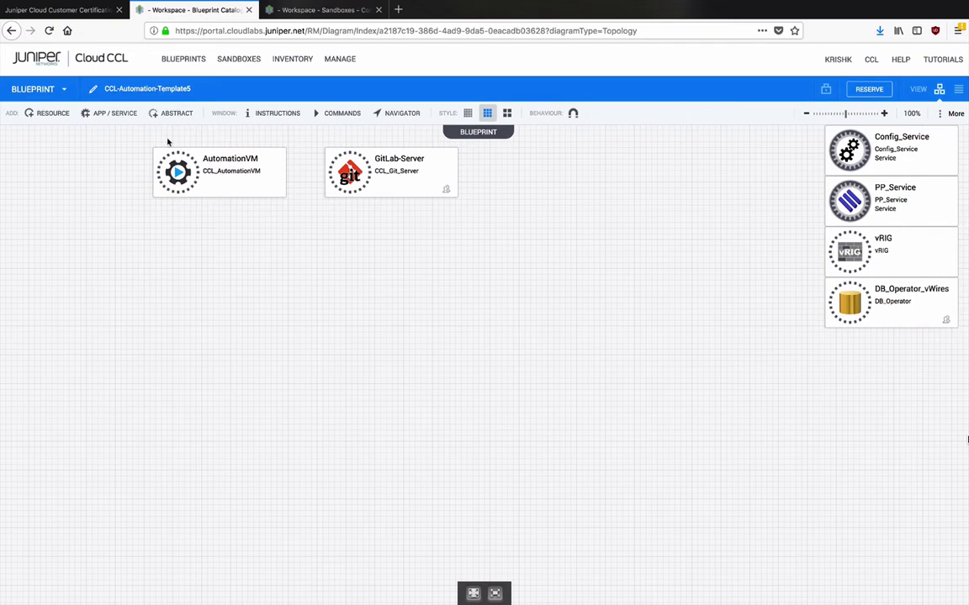
Rename the new blueprint as QTC-Cloud-CCL-Demo
click(193, 90)
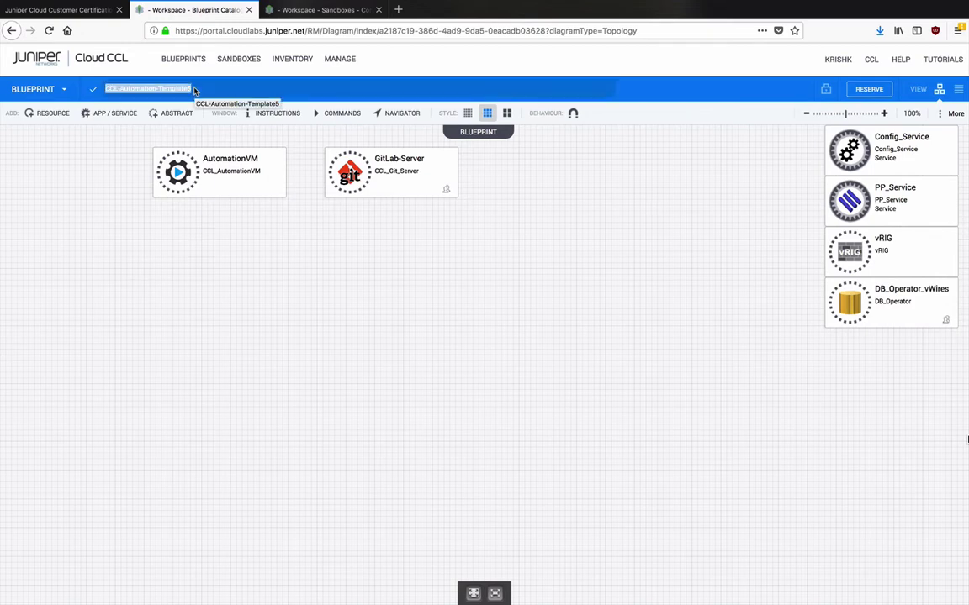
text(QTC-Dem)
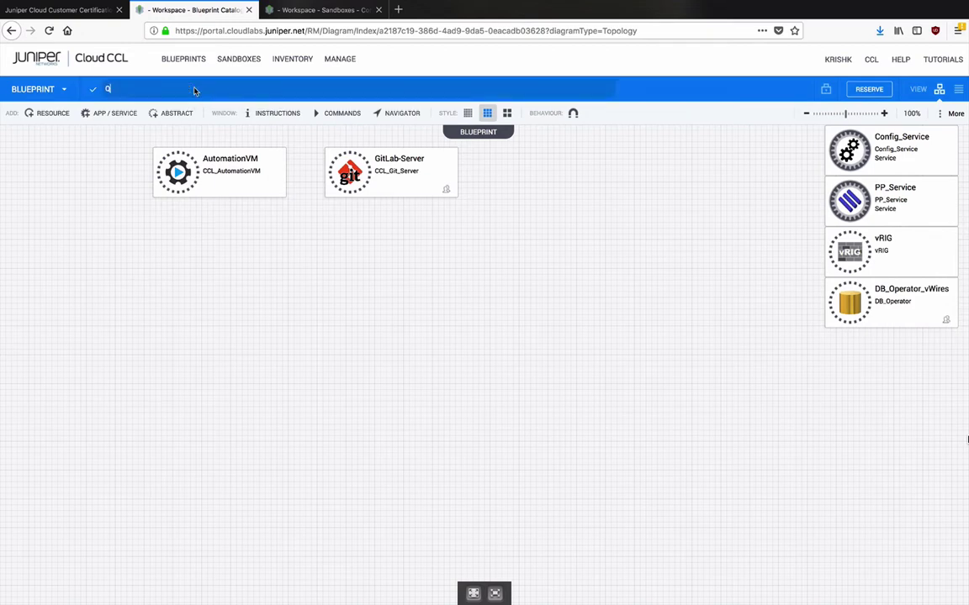
key(Left)
key(Left)
key(Left)
text(Cloud-CCL-Demo)
click(88, 88)
Add two vMX-17.3R1.10 abstract resources side by side in the middle of the blueprint canvas
click(177, 113)
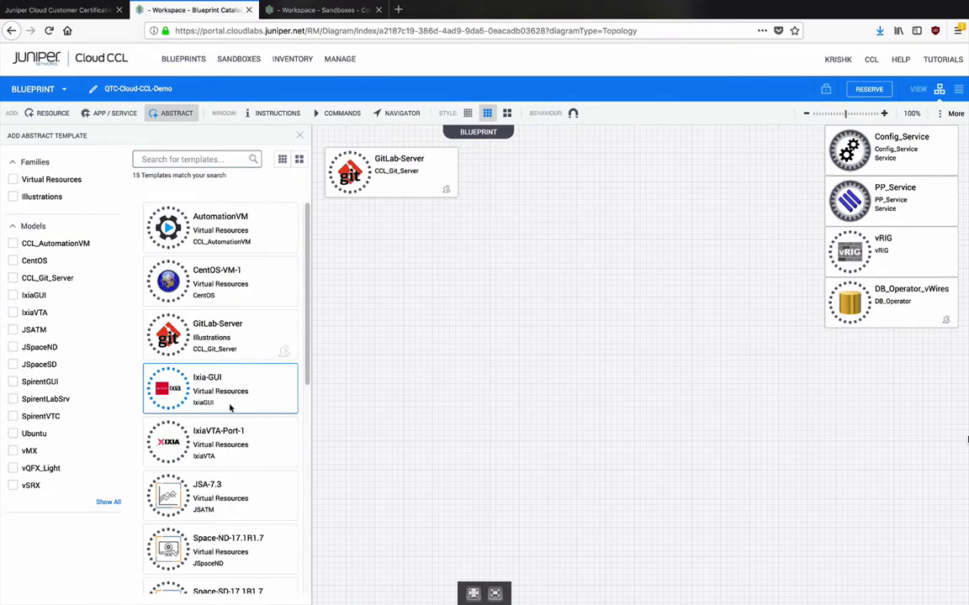
scroll(230, 408, down, 1)
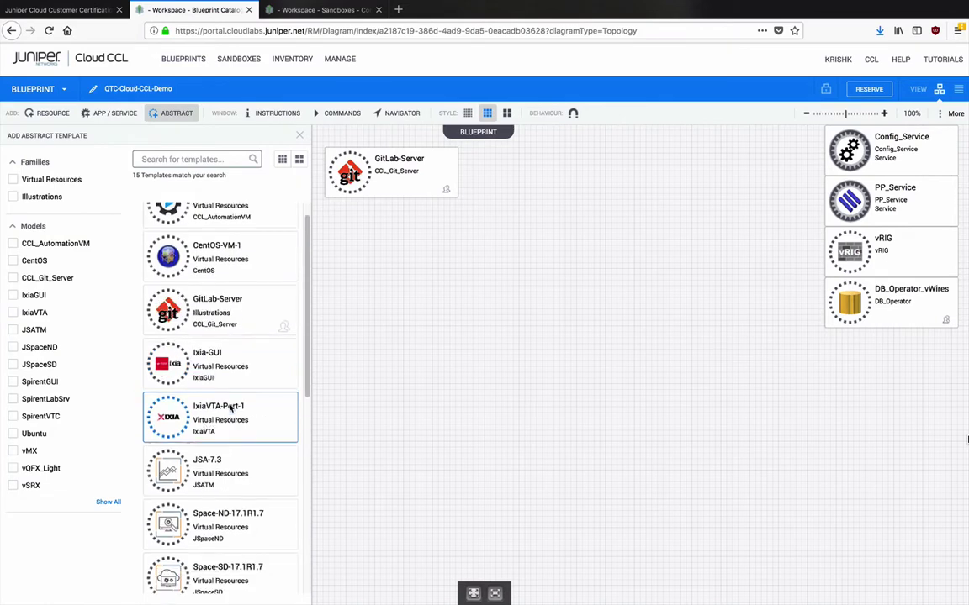
scroll(229, 407, down, 3)
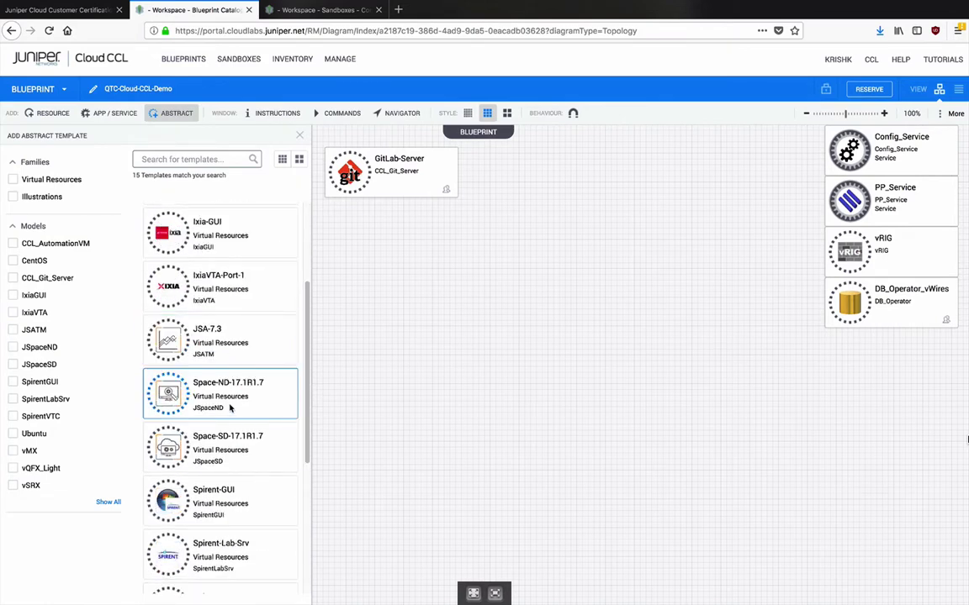
scroll(229, 408, down, 5)
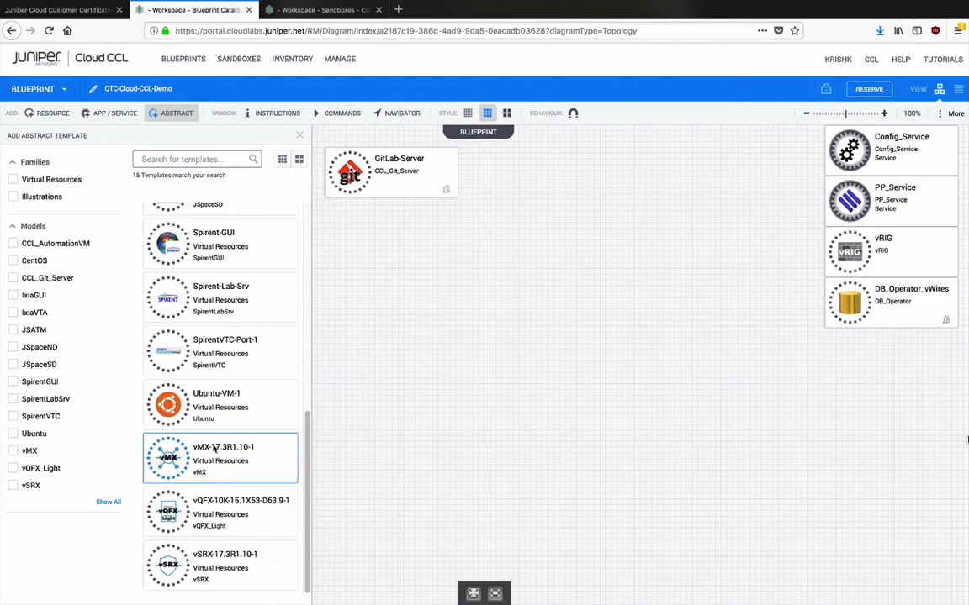
drag(168, 404, 360, 297)
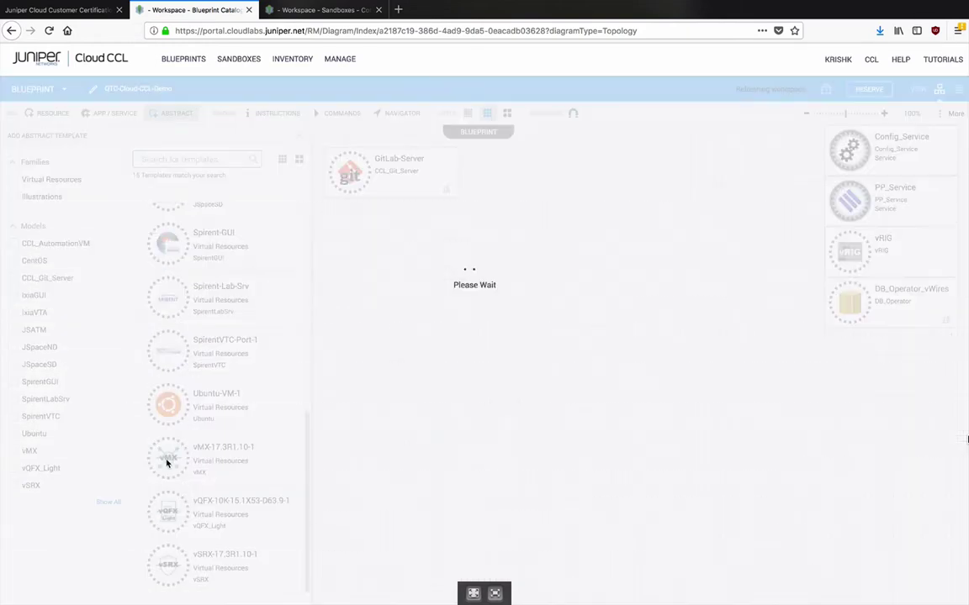
drag(168, 458, 553, 298)
Add two SpirentVTC-Port resources below the vMX routers, and Spirent-GUI and Spirent-Lab-Srv in the row beside GitLab-Server
scroll(210, 421, up, 2)
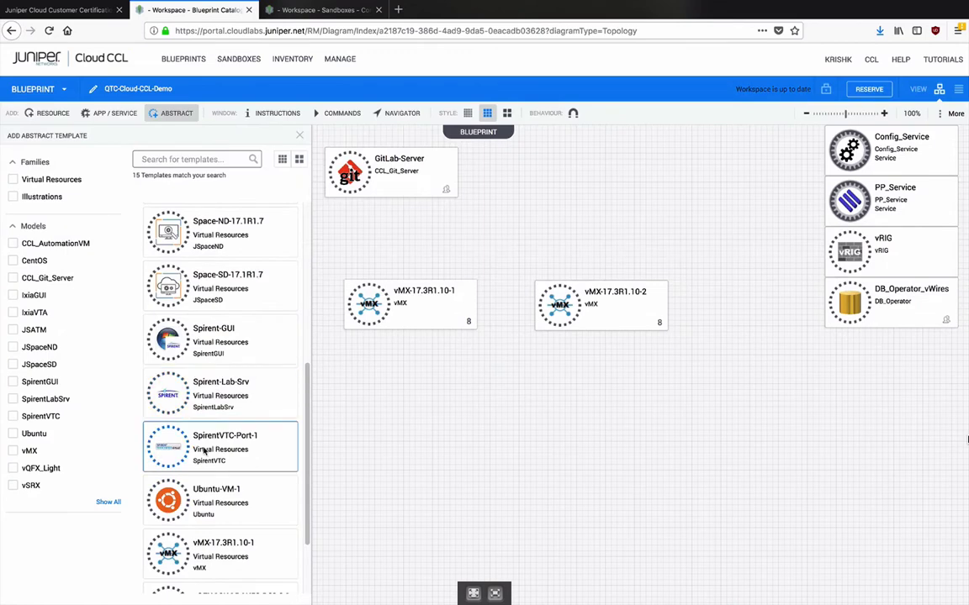
drag(204, 451, 379, 411)
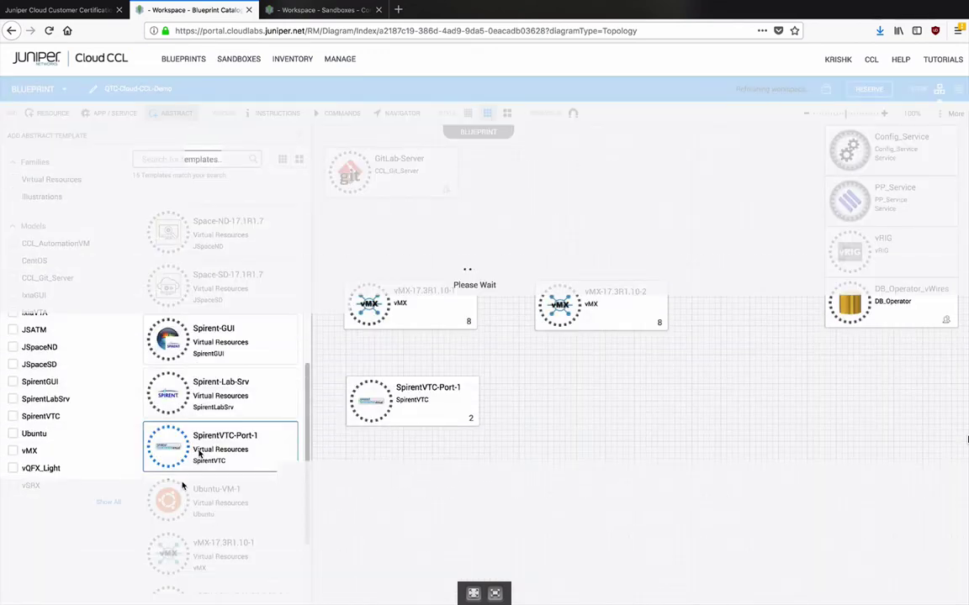
drag(182, 486, 566, 389)
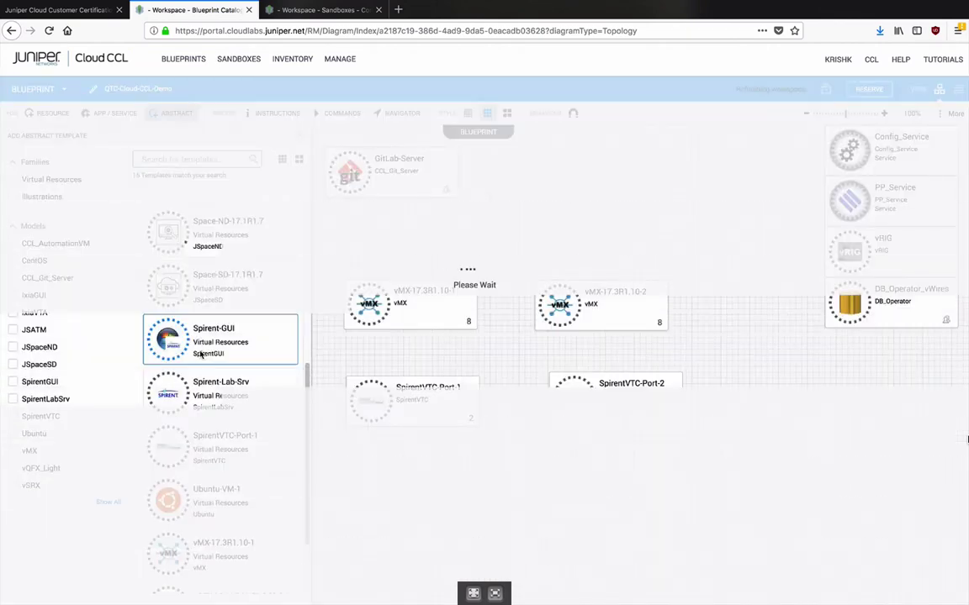
click(450, 233)
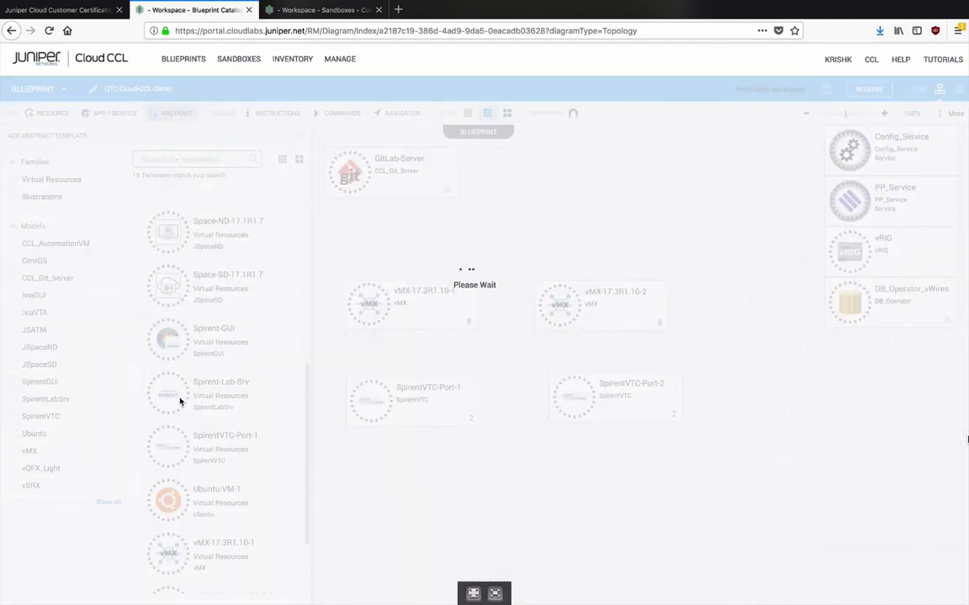
drag(175, 392, 639, 162)
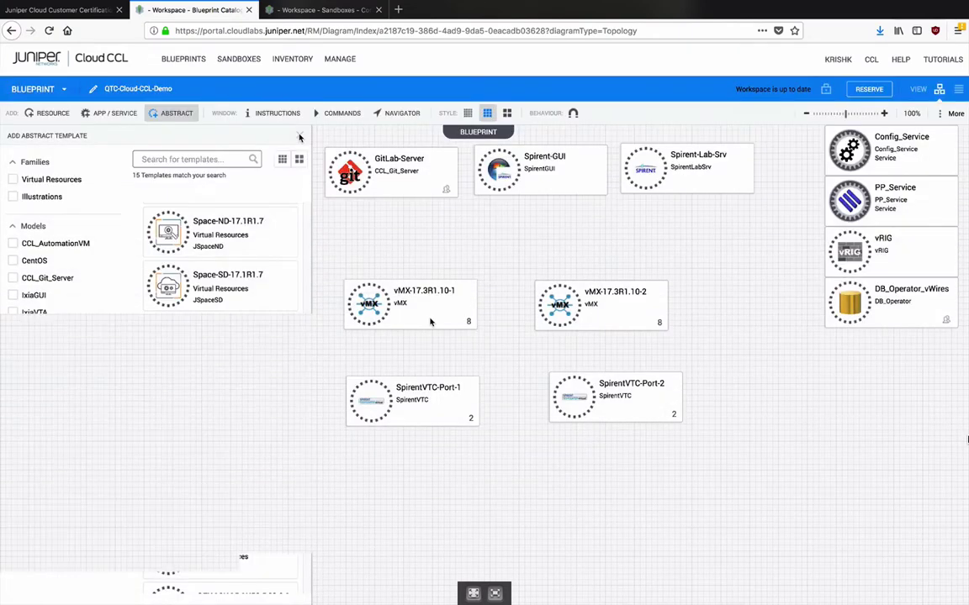
Rearrange the topology with both vMX routers closer to AutomationVM's side and the two SpirentVTC ports spread outward below them
drag(429, 322, 275, 329)
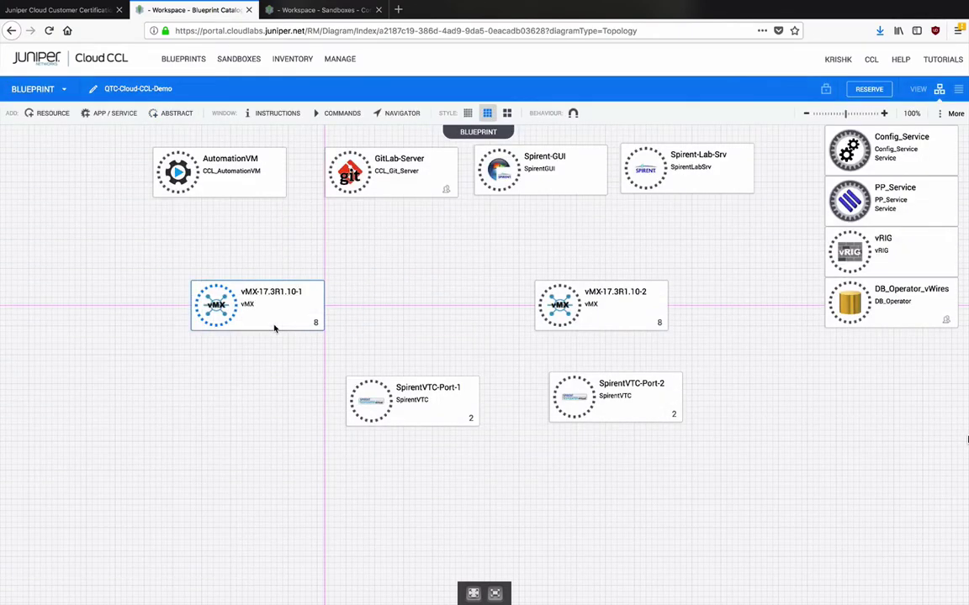
drag(438, 422, 217, 433)
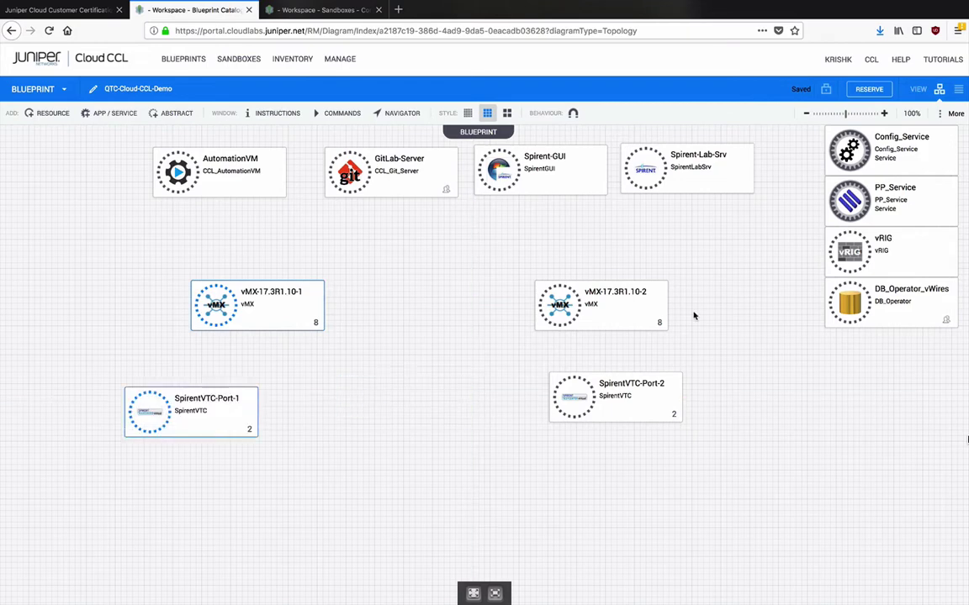
drag(635, 312, 506, 309)
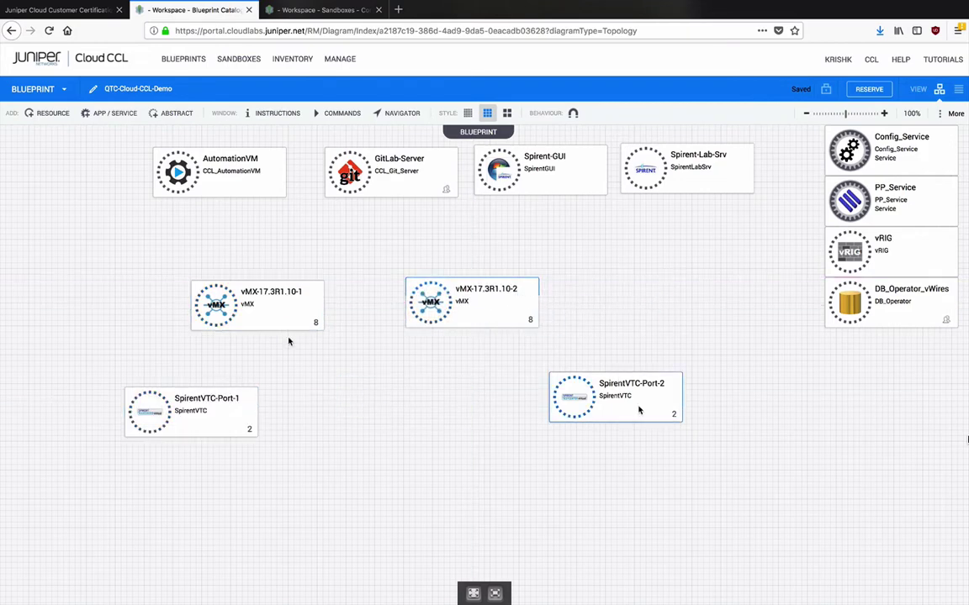
drag(640, 406, 659, 409)
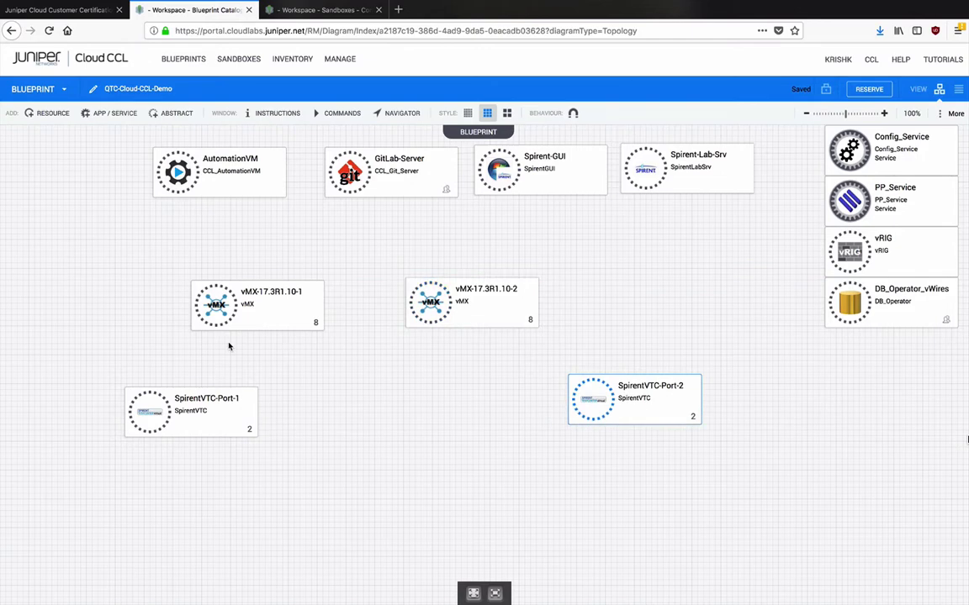
Create and save a logical route from Port1 of vMX-17.3R1.10-1 to Port2 of vMX-17.3R1.10-2
click(212, 299)
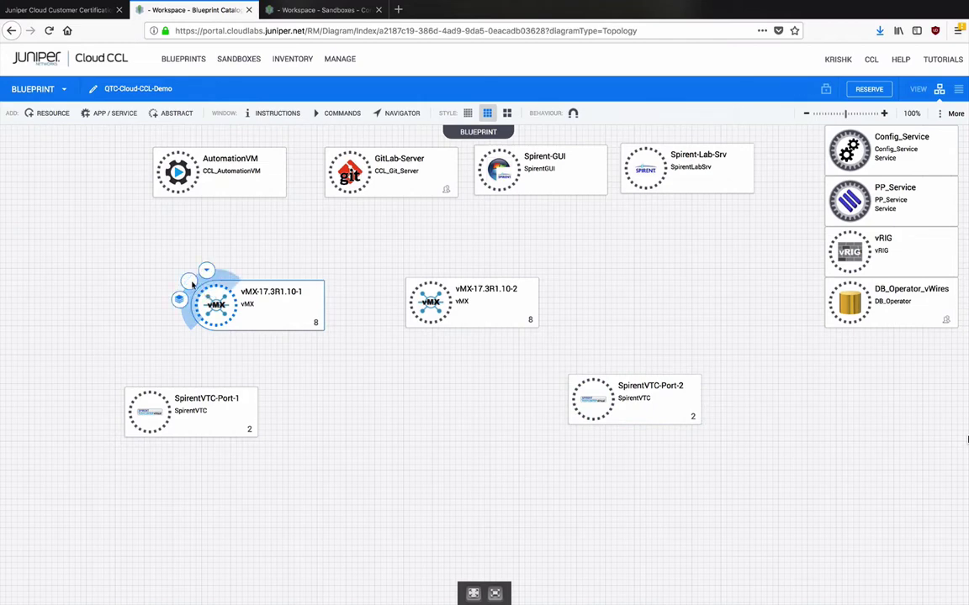
click(189, 282)
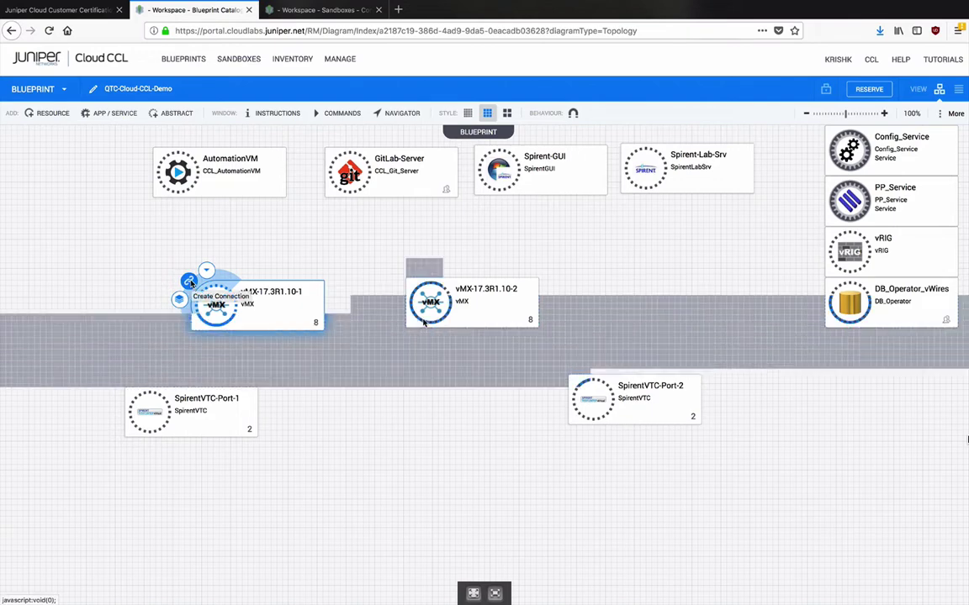
click(429, 306)
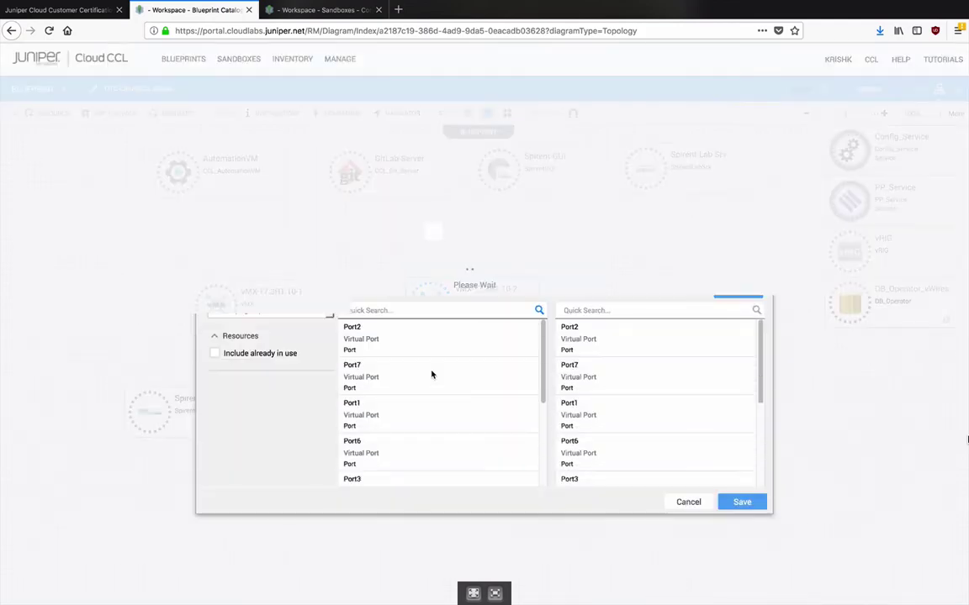
click(430, 331)
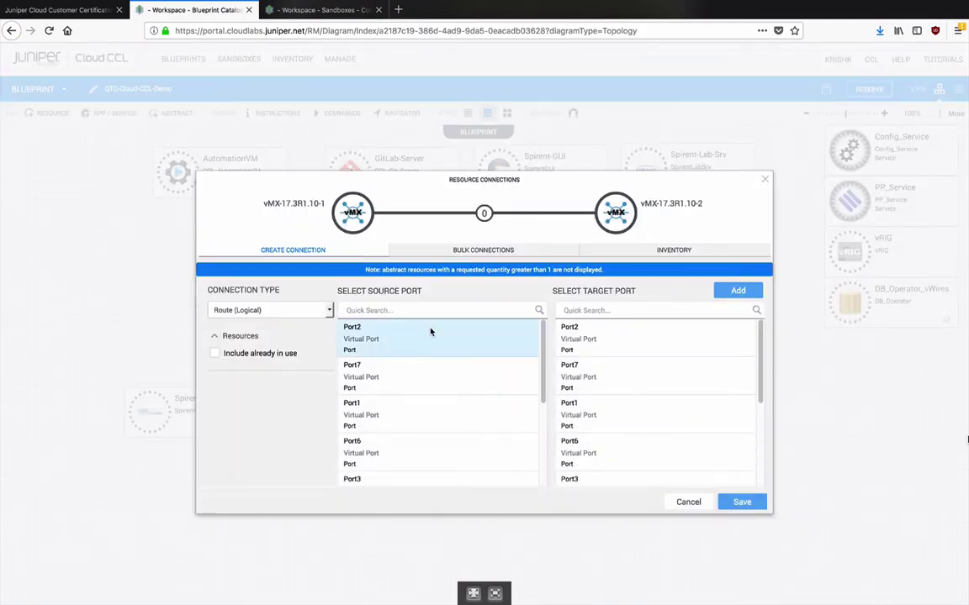
click(434, 379)
scroll(433, 378, down, 1)
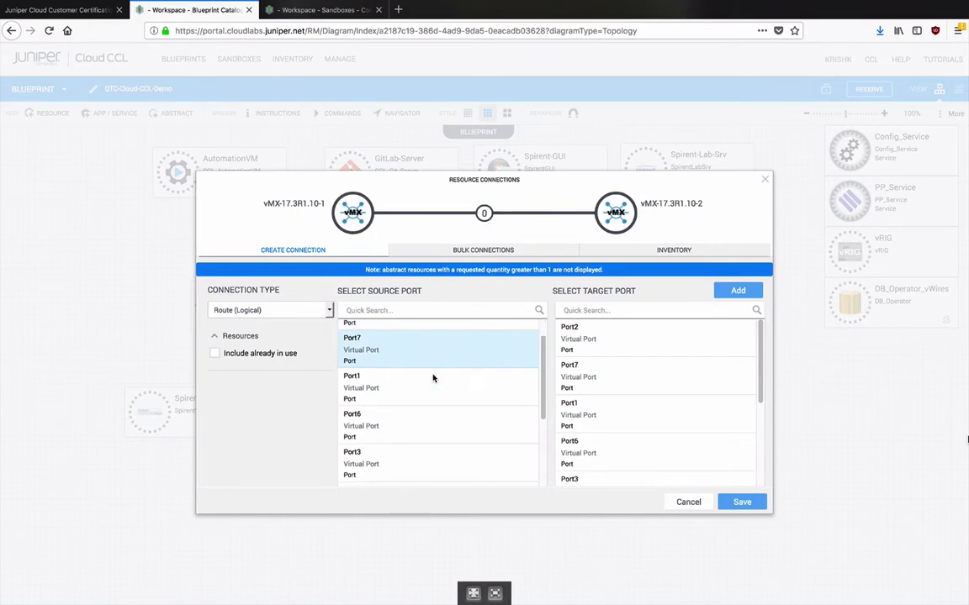
click(433, 379)
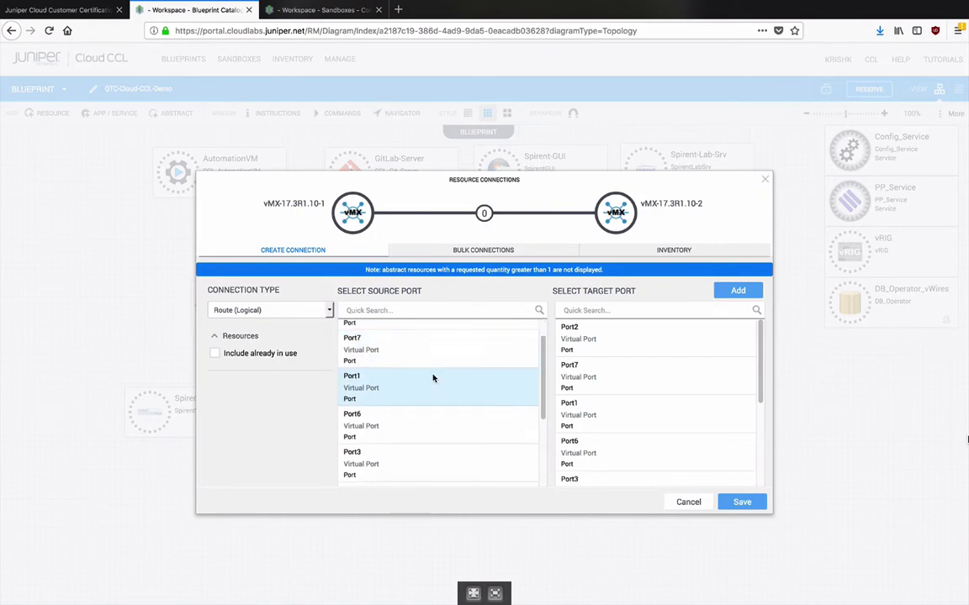
click(426, 434)
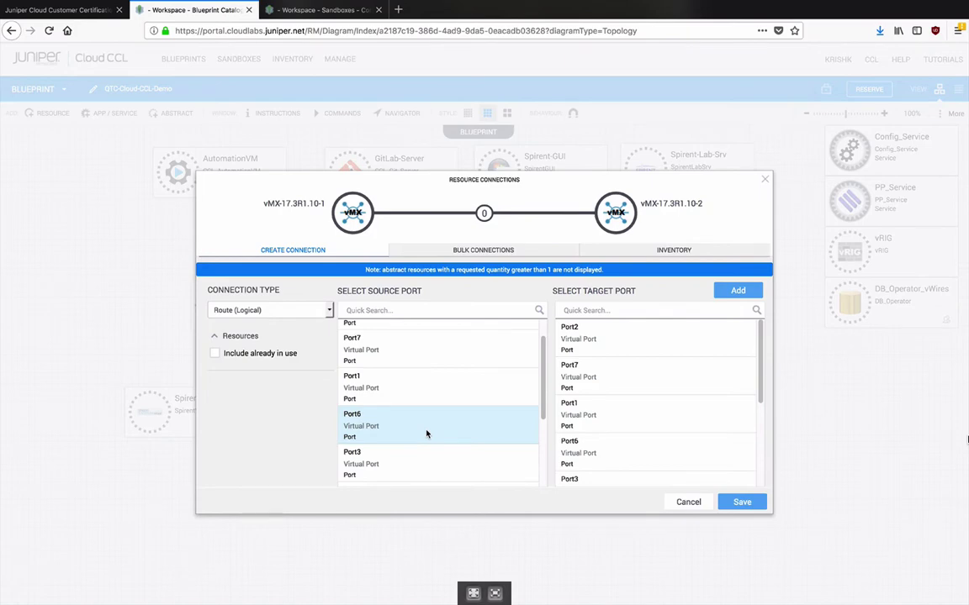
scroll(400, 376, up, 1)
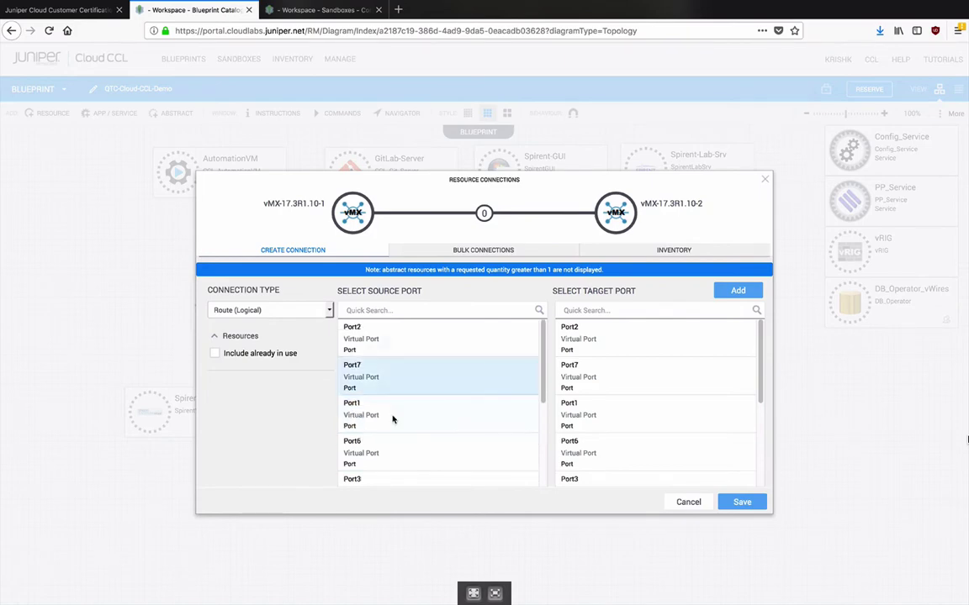
click(392, 419)
click(392, 419)
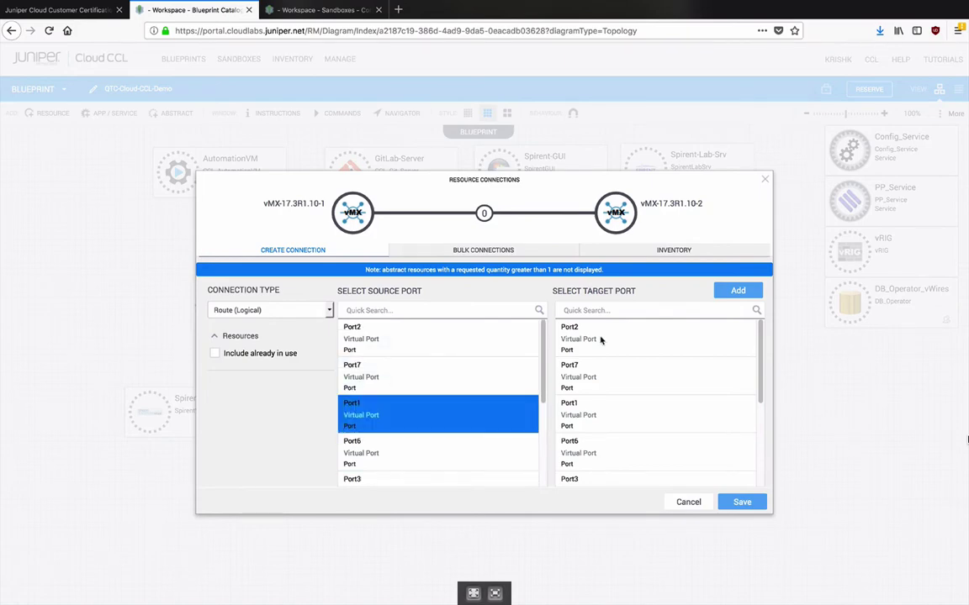
click(612, 337)
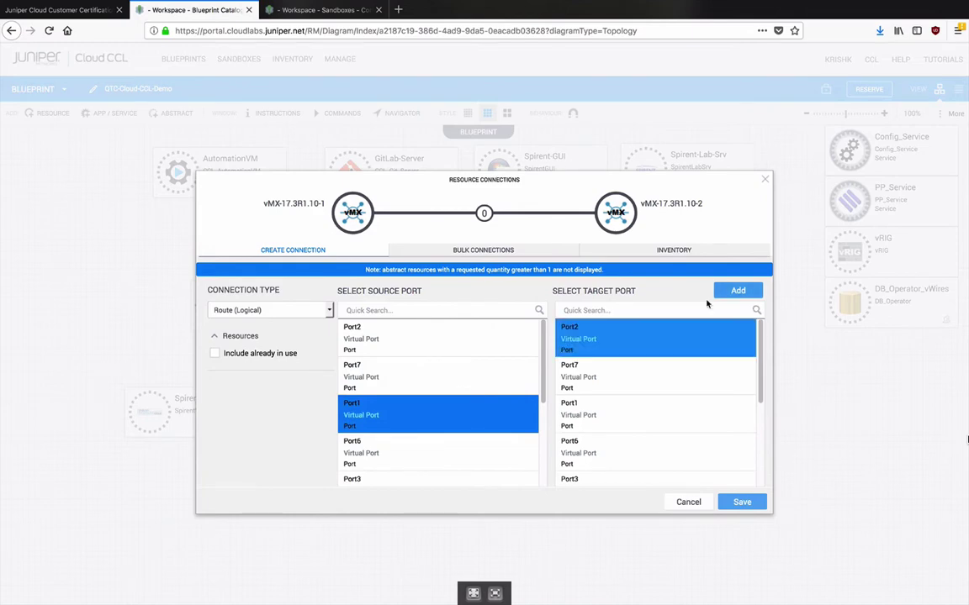
click(736, 290)
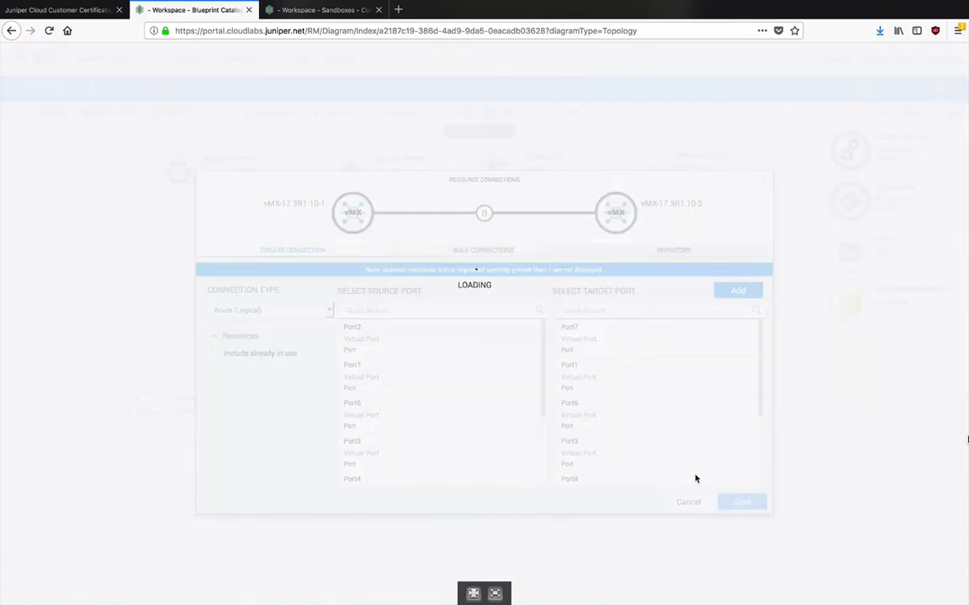
click(741, 502)
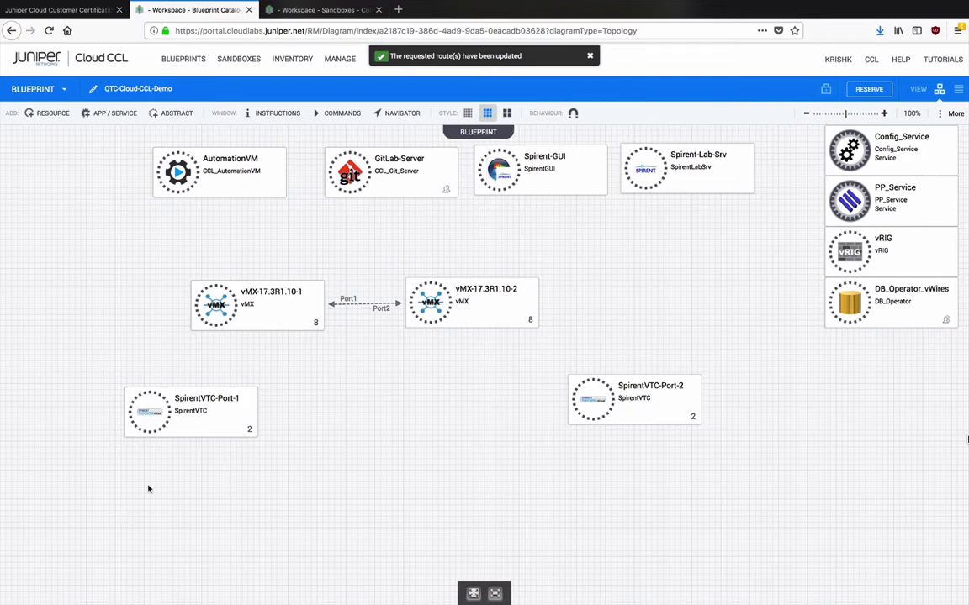
Create and save a logical route from Port1 of SpirentVTC-Port-1 to Port3 of vMX-17.3R1.10-1
click(138, 416)
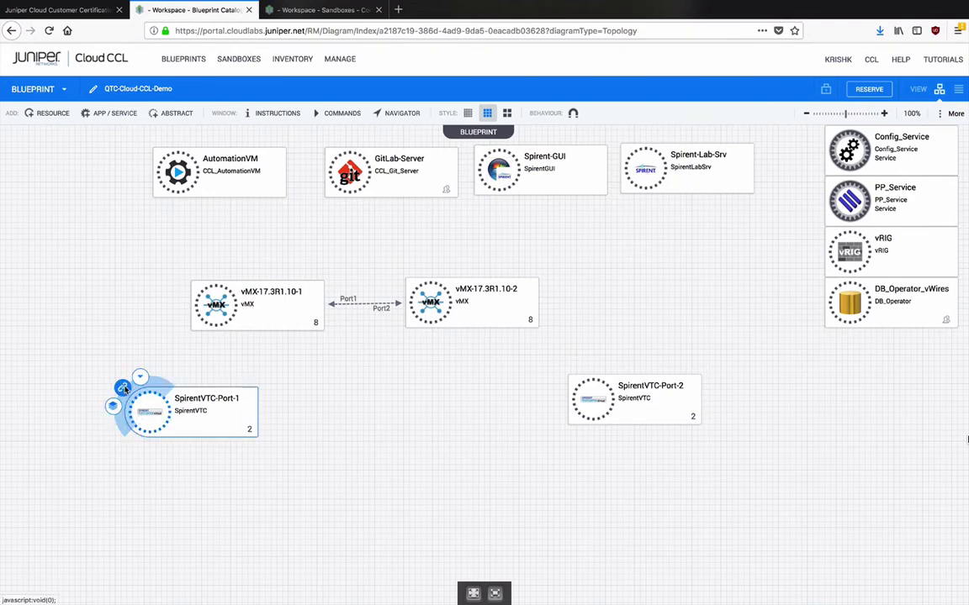
click(124, 391)
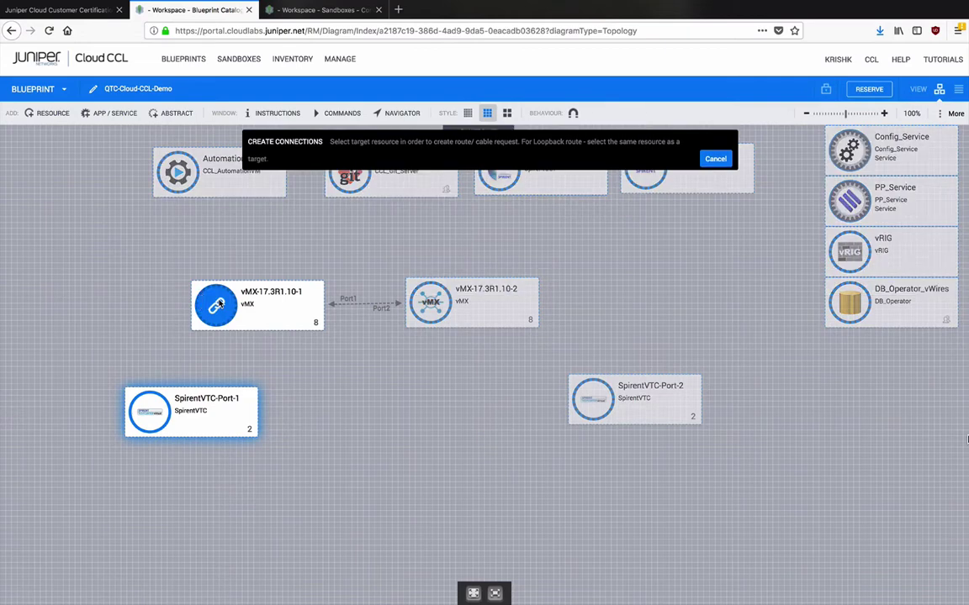
click(217, 305)
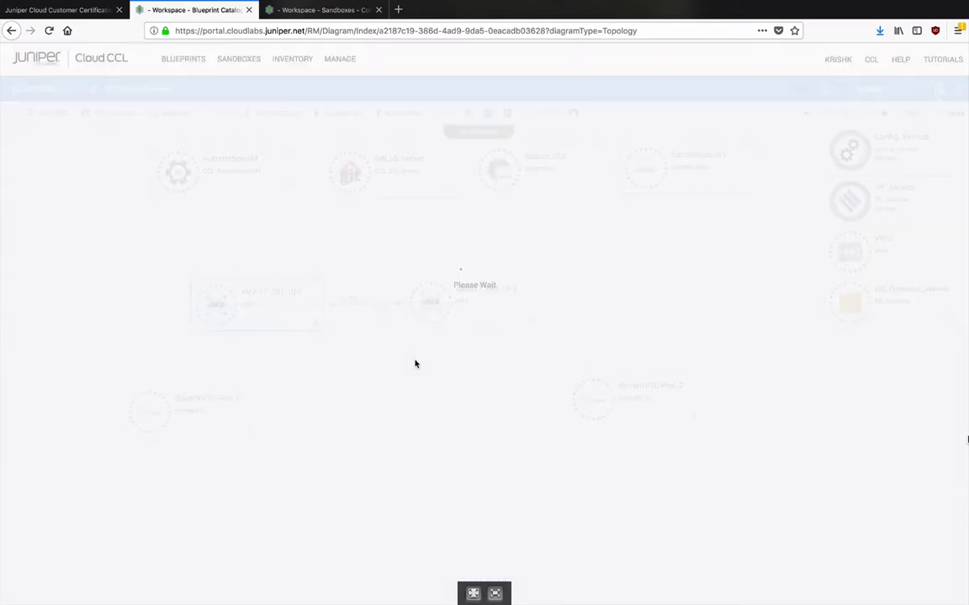
click(406, 344)
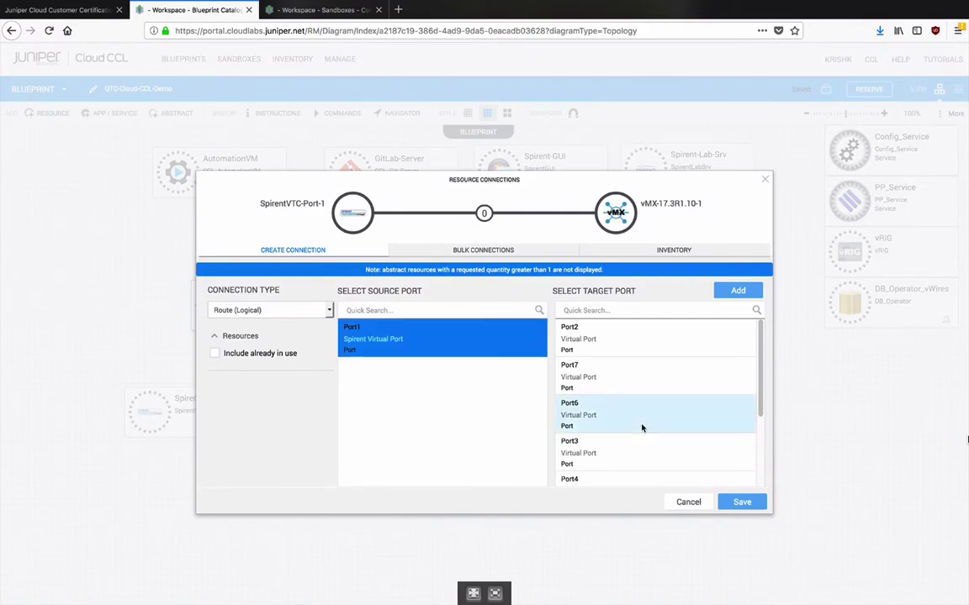
scroll(639, 427, down, 1)
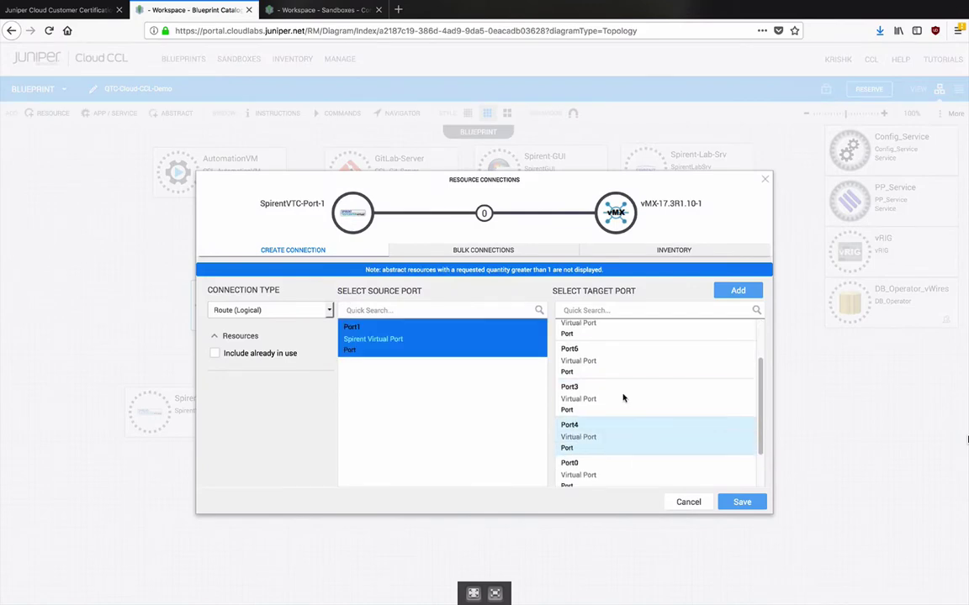
scroll(623, 398, down, 1)
click(623, 398)
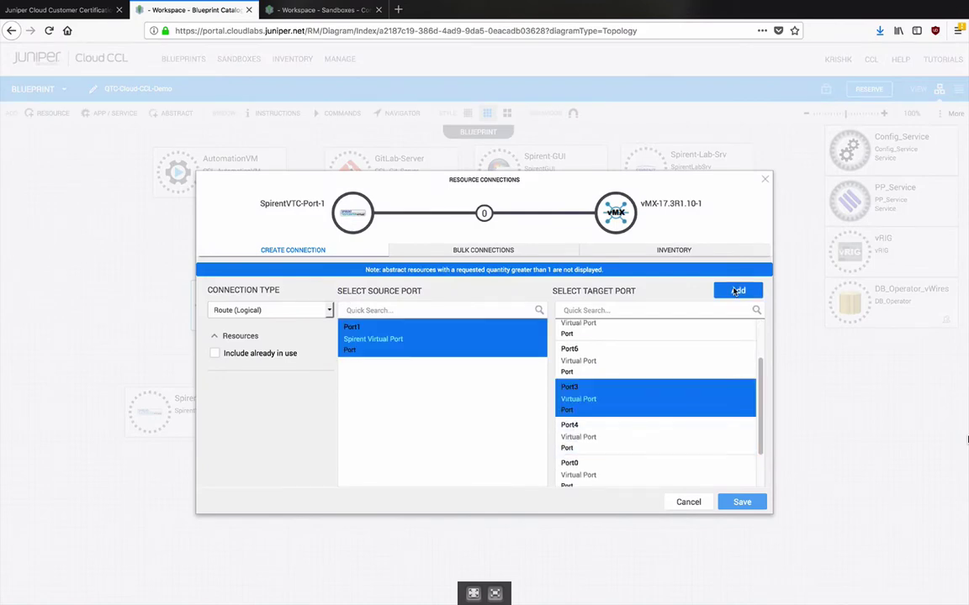
click(736, 294)
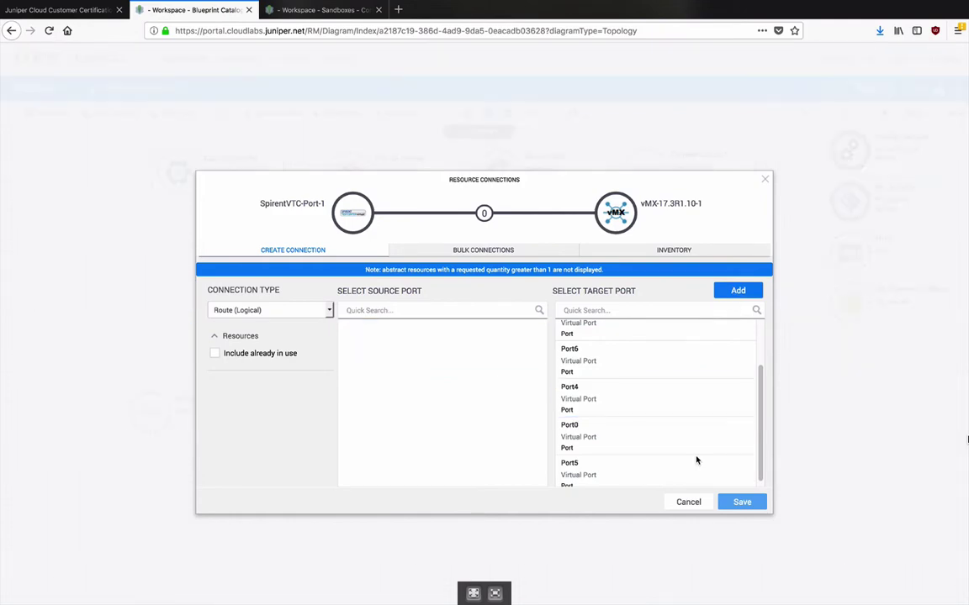
click(740, 502)
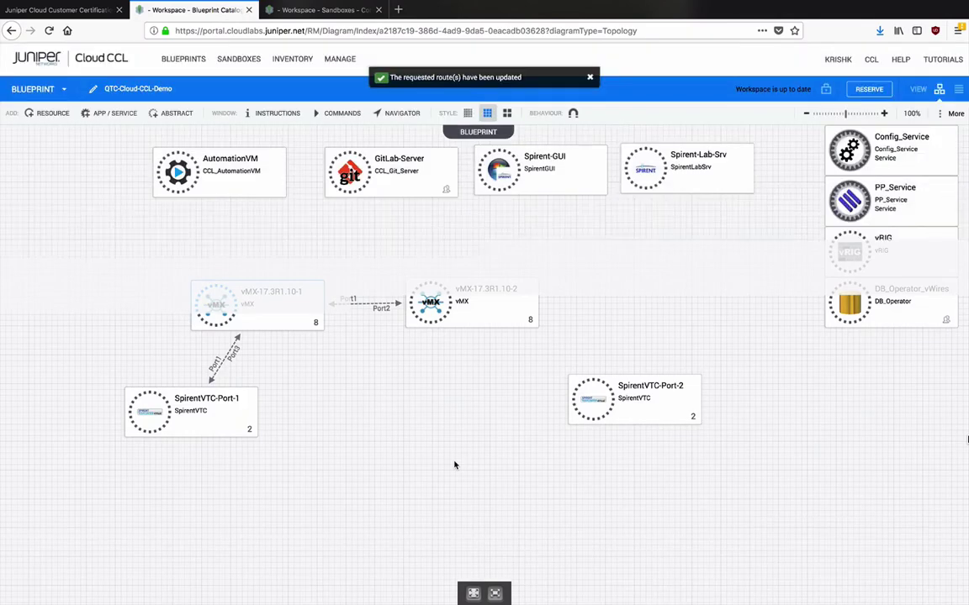
Create and save a logical route from Port1 of SpirentVTC-Port-2 to Port6 of vMX-17.3R1.10-2
click(601, 400)
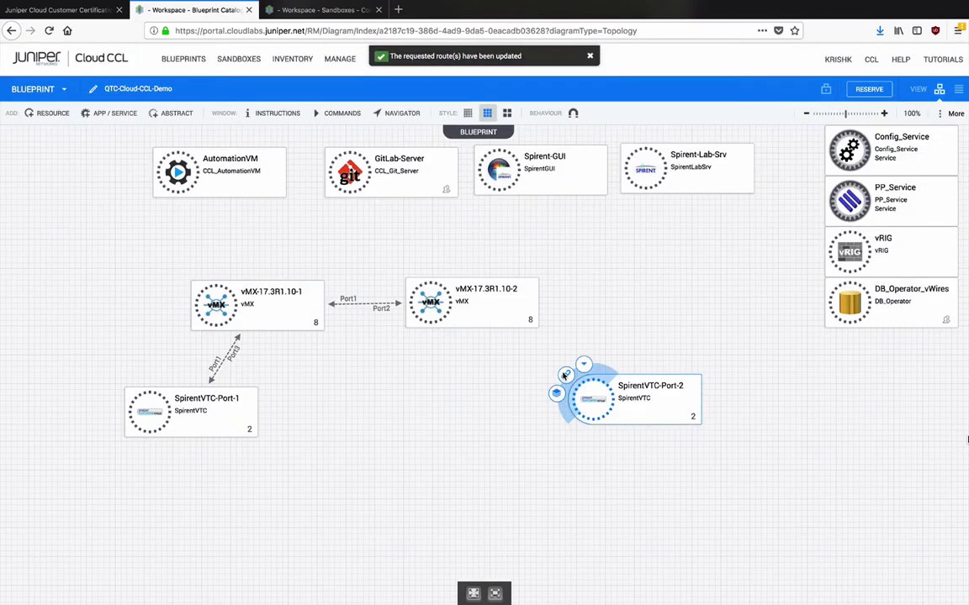
click(433, 309)
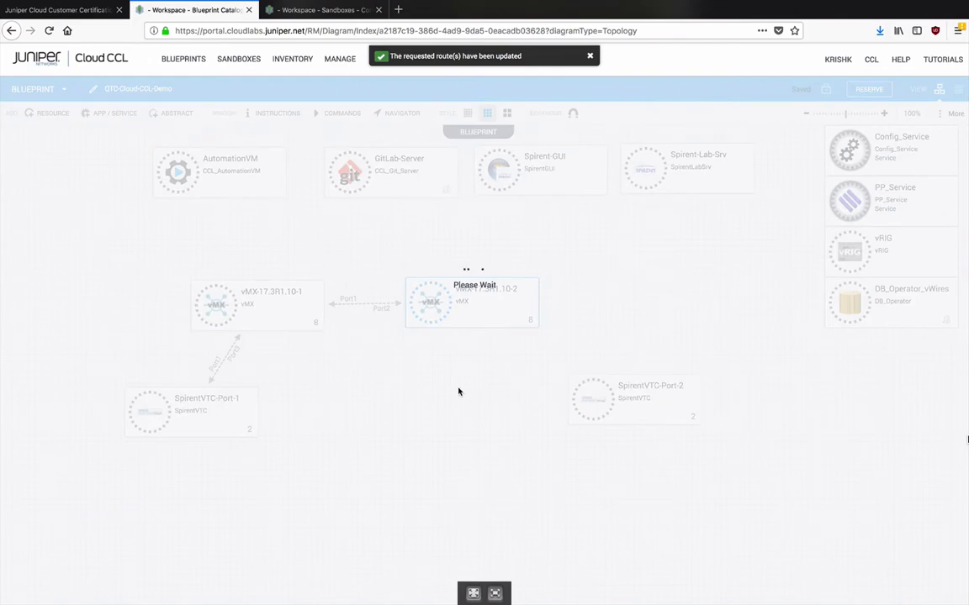
click(451, 335)
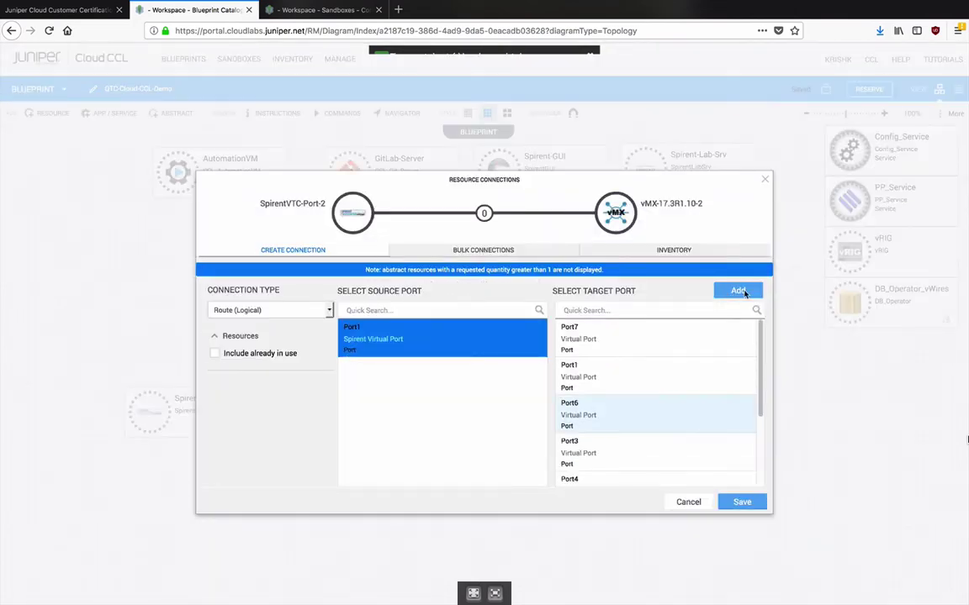
click(739, 291)
click(743, 503)
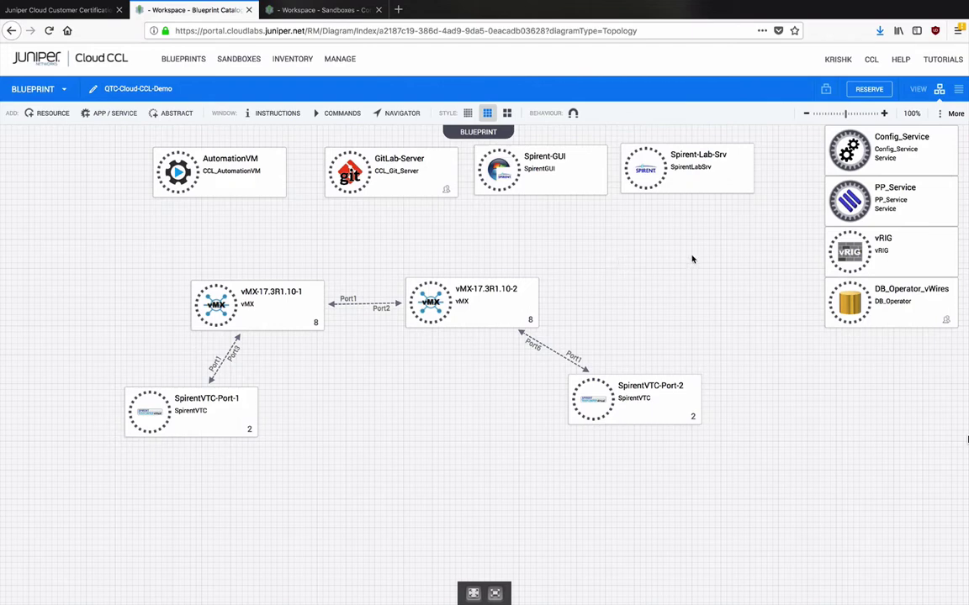
Reserve the QTC-Cloud-CCL-Demo blueprint with a duration of 0 weeks and 2 days
click(867, 89)
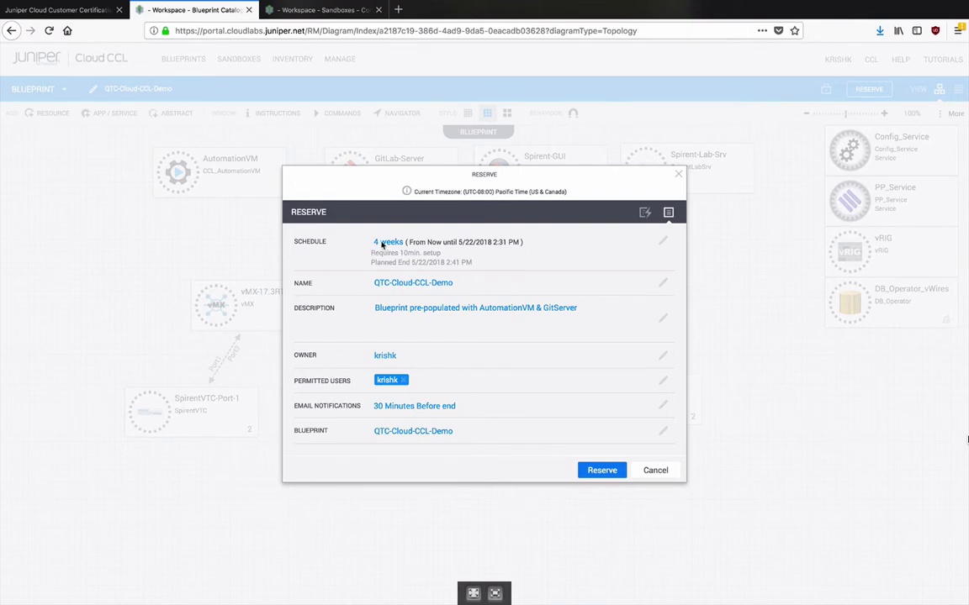
click(383, 245)
click(400, 279)
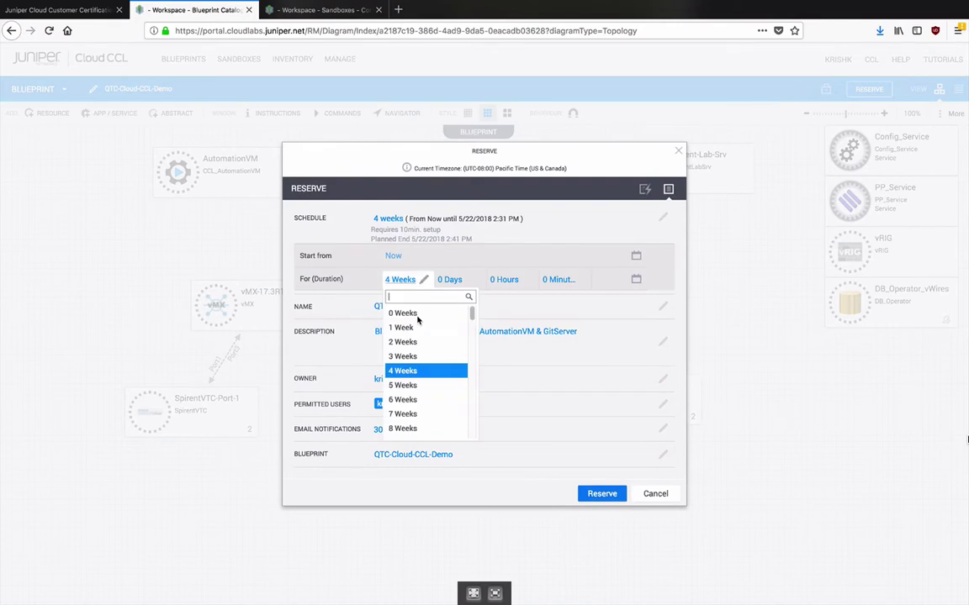
click(403, 312)
click(449, 280)
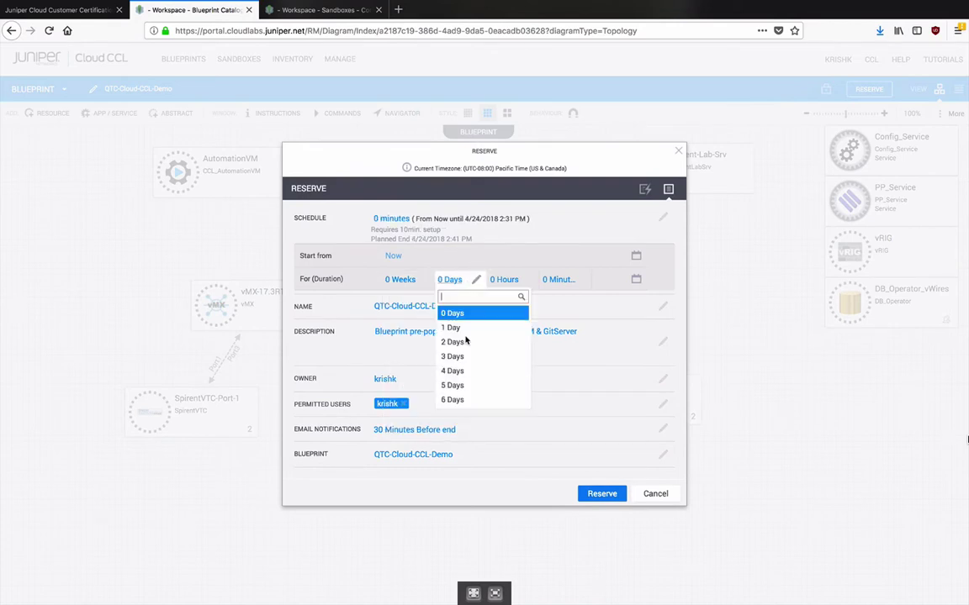
click(468, 343)
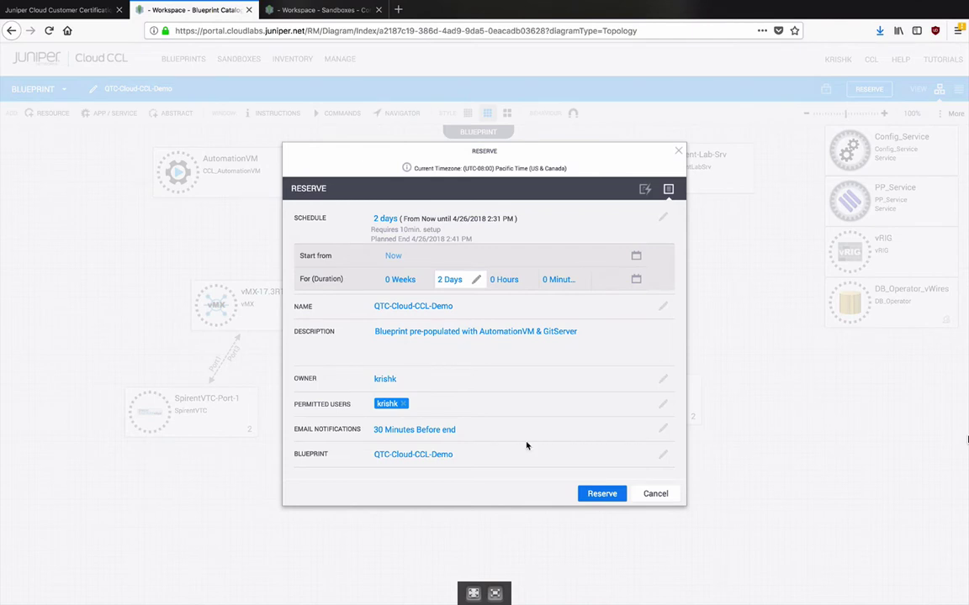
click(599, 495)
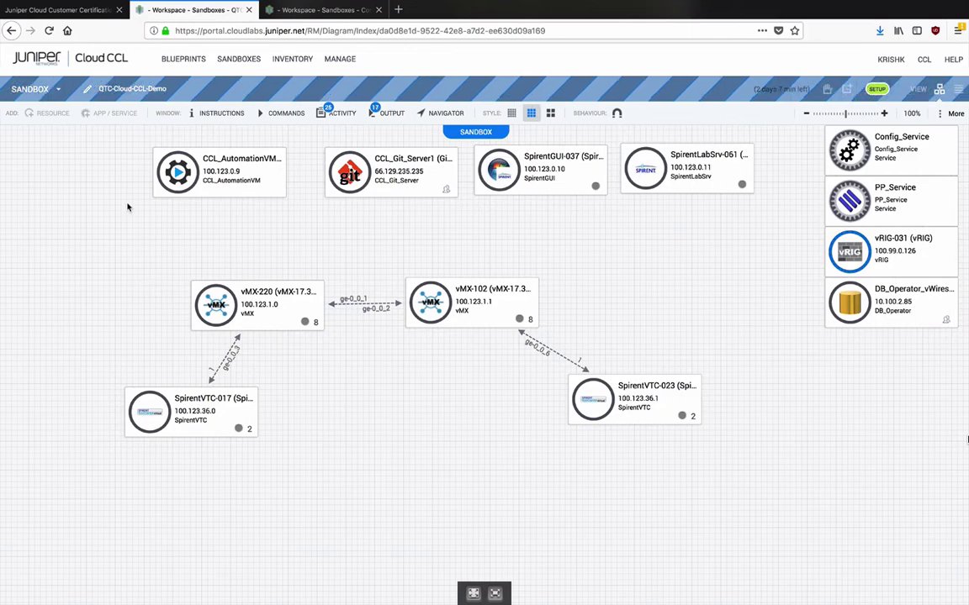
Open the Core-And-Edge-Prototype sandbox from the sandboxes list and check how long it remains active
click(240, 59)
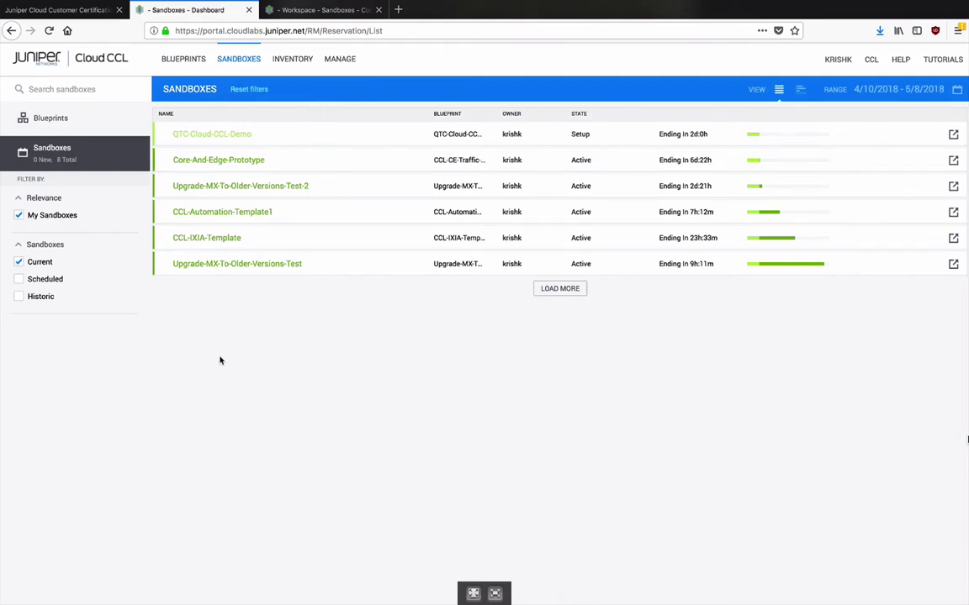
click(215, 167)
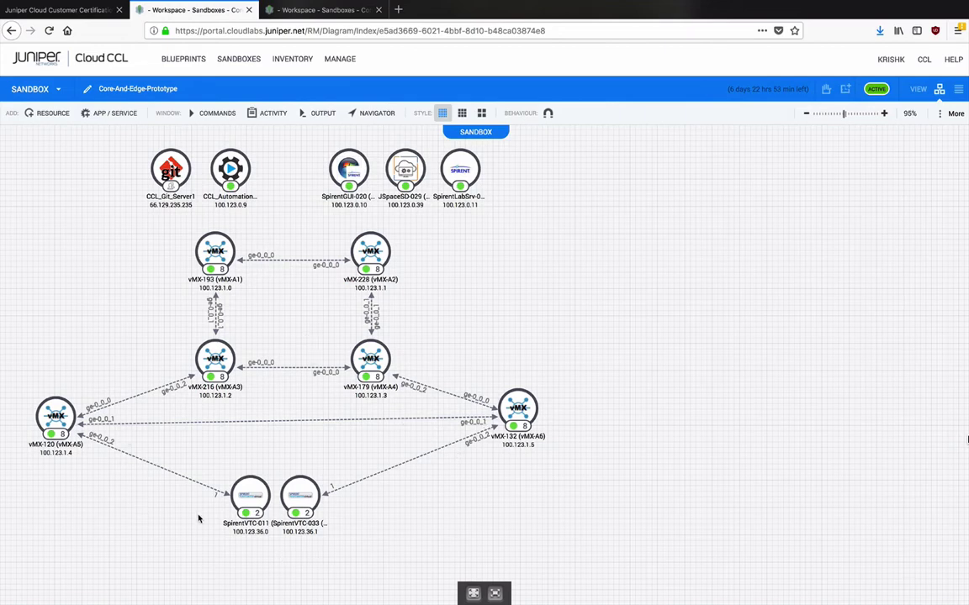
click(33, 415)
mouse_move(874, 92)
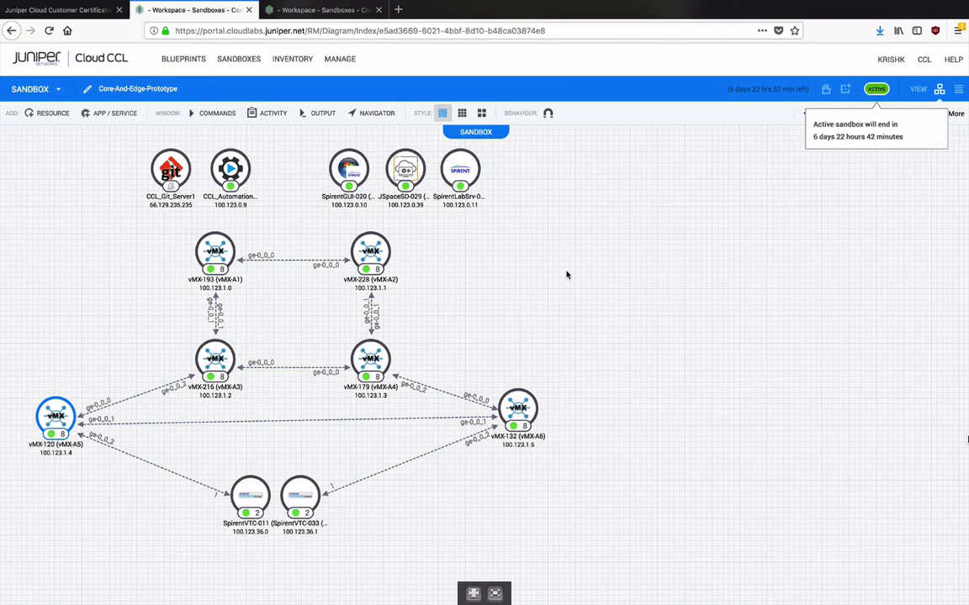
Open an SSH session to the vMX-193 (vMX-A1) router from the sandbox diagram
click(517, 435)
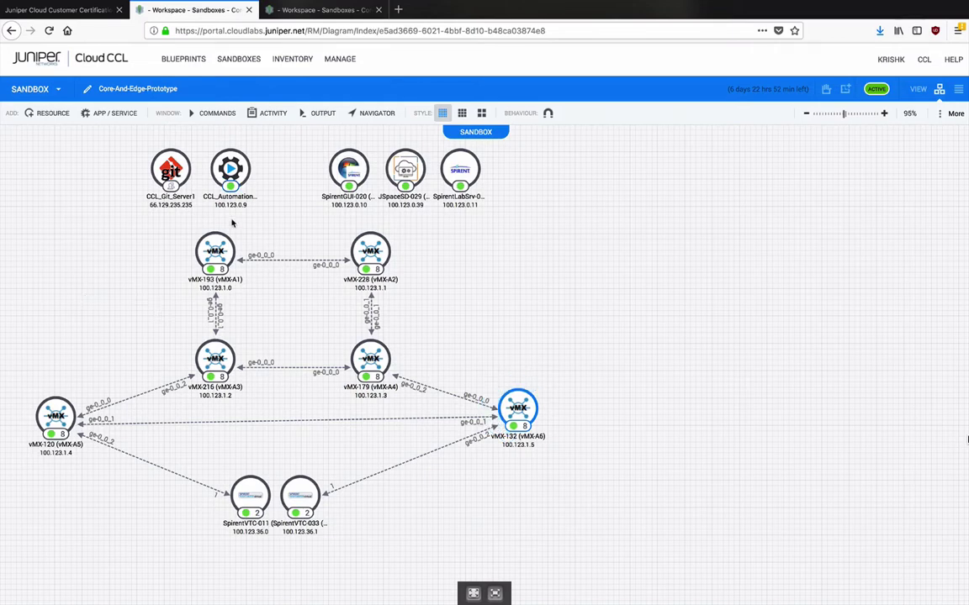
click(219, 255)
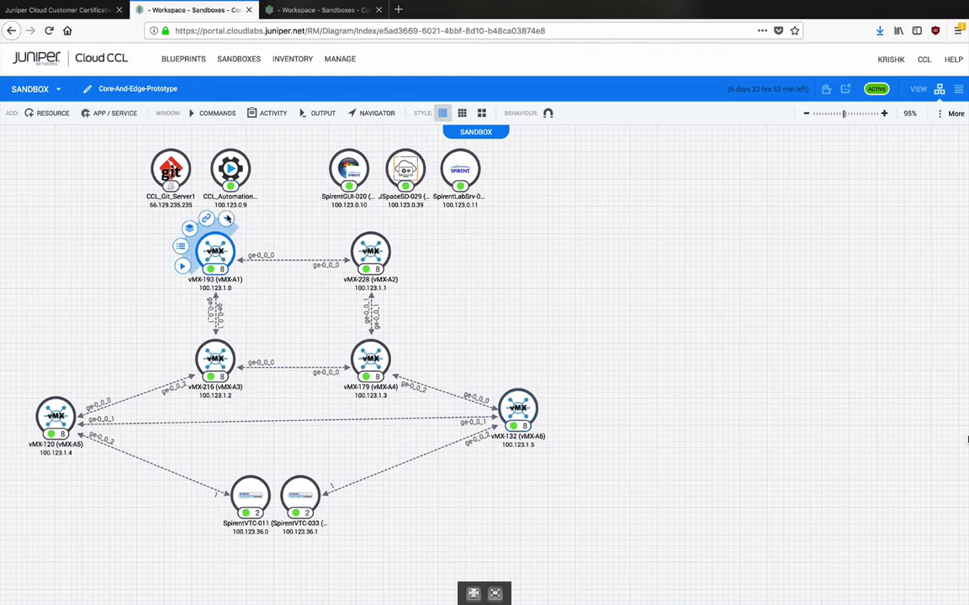
click(225, 219)
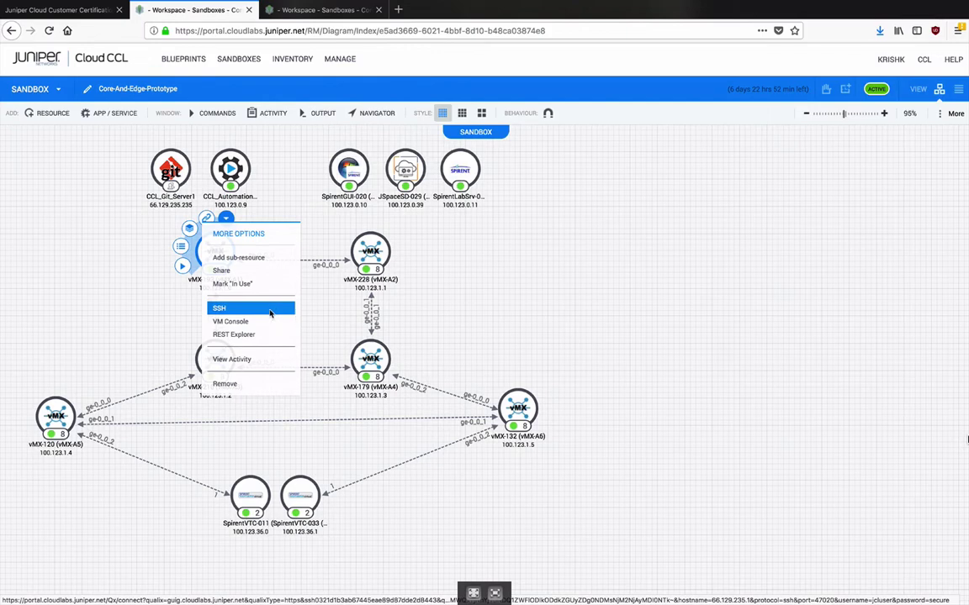
click(269, 311)
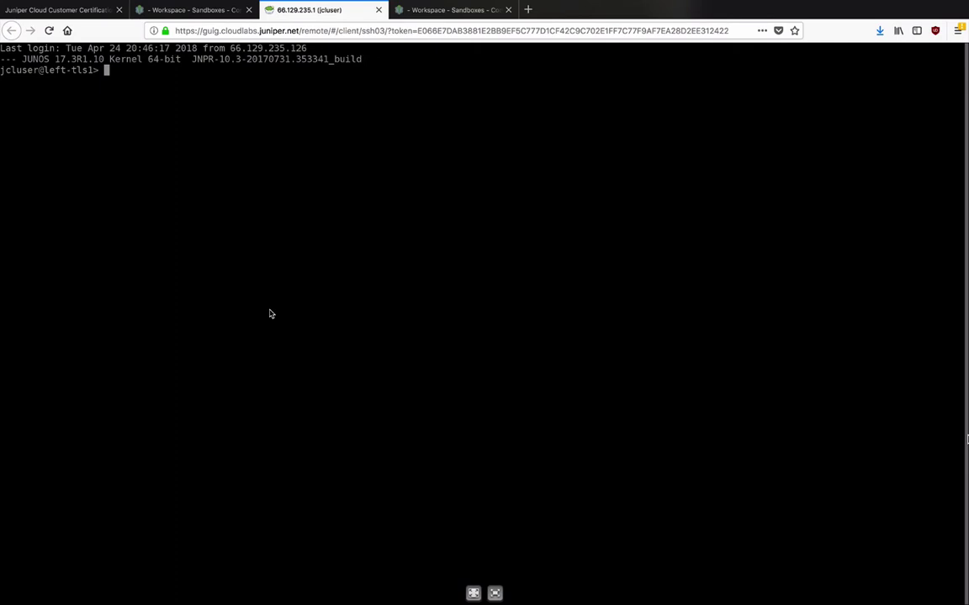
Run "show configuration | display set" on the router and page through the complete output
key(Return)
text(show con)
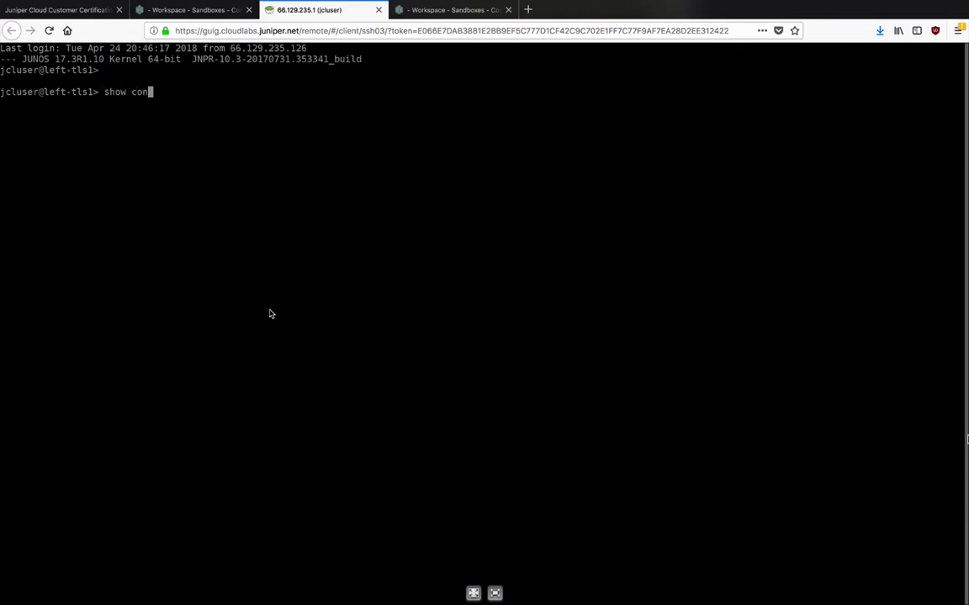
text(figuration | display set)
key(Return)
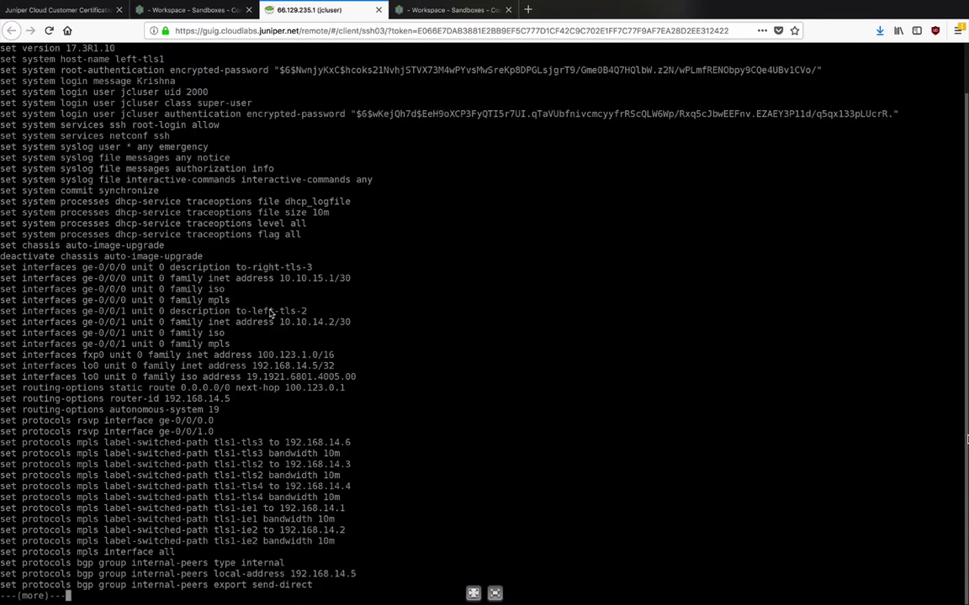
key(Return)
key(Return)
key(Return)
key(Return)
key(Return)
key(Return)
key(Return)
key(Return)
key(Return)
key(Return)
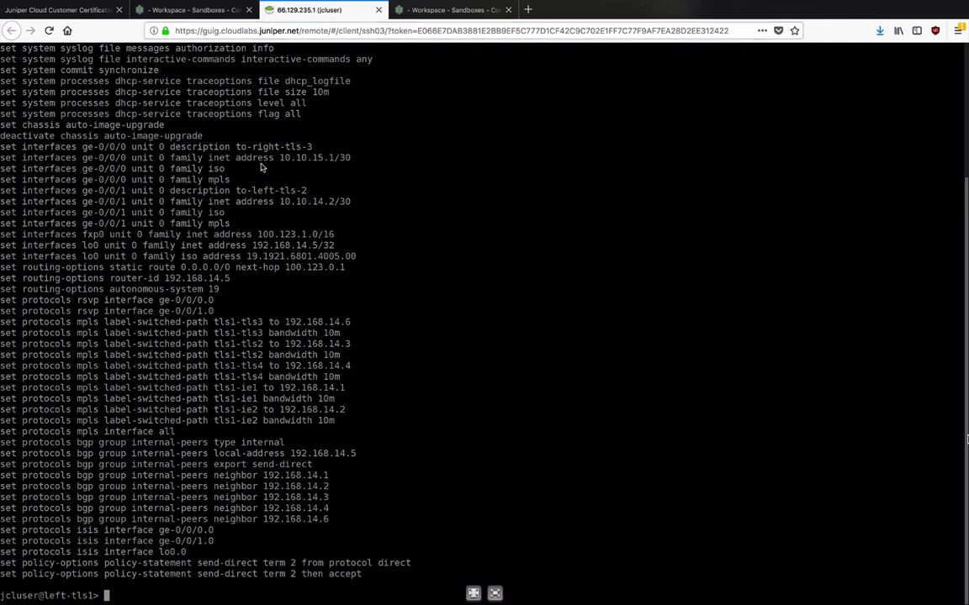
Return to the sandbox workspace and open an RDP session to the SpirentGUI-020 resource
click(213, 11)
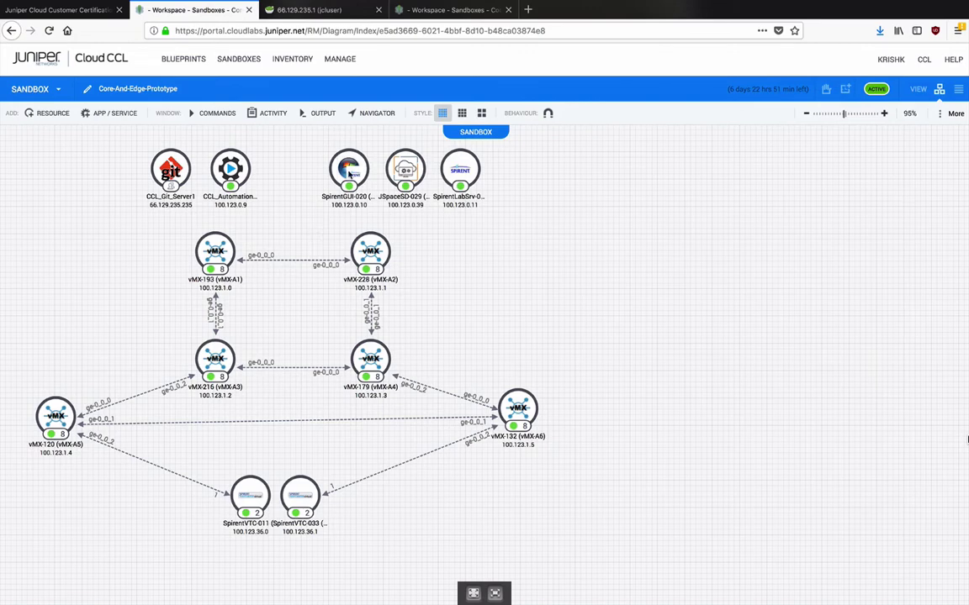
click(350, 173)
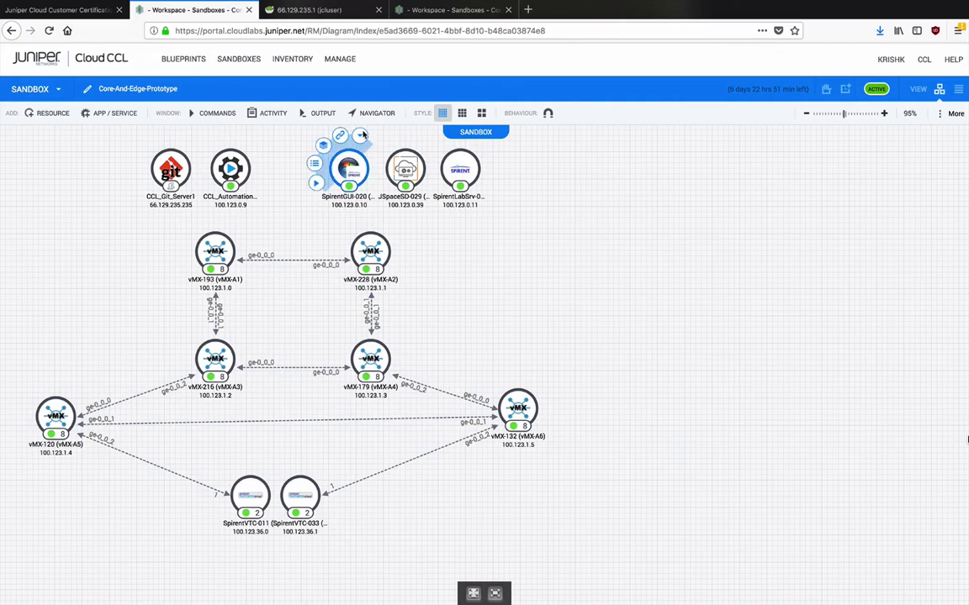
click(359, 135)
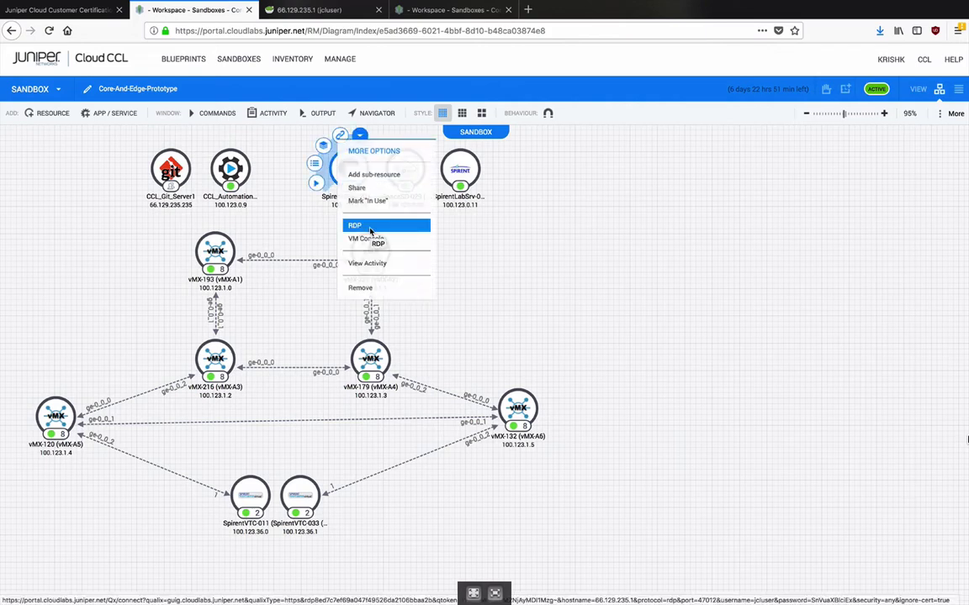
click(370, 226)
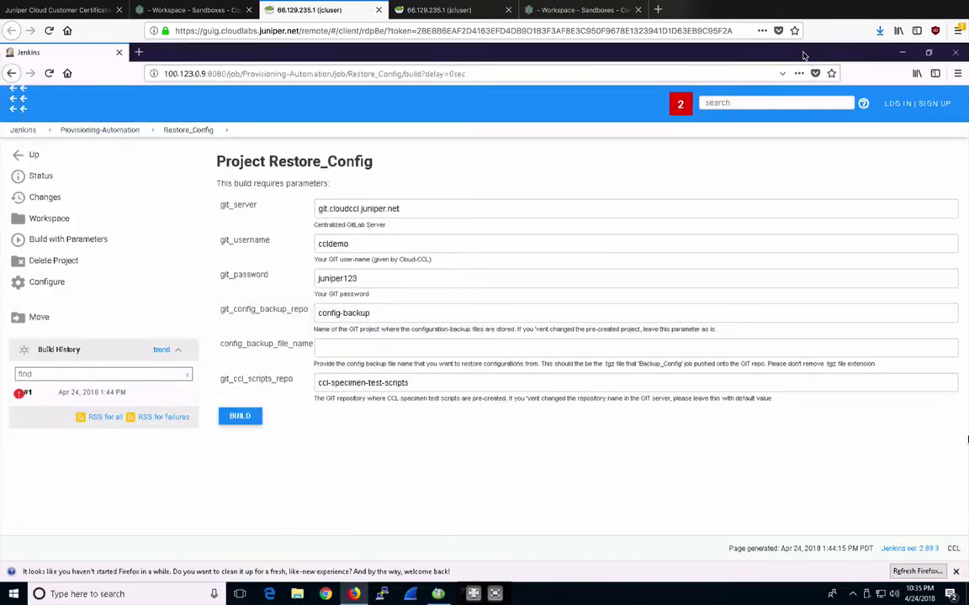
Minimize the remote browser and connect to the JCLSession test session in Spirent TestCenter Session Manager, taking over control from the other user
click(901, 52)
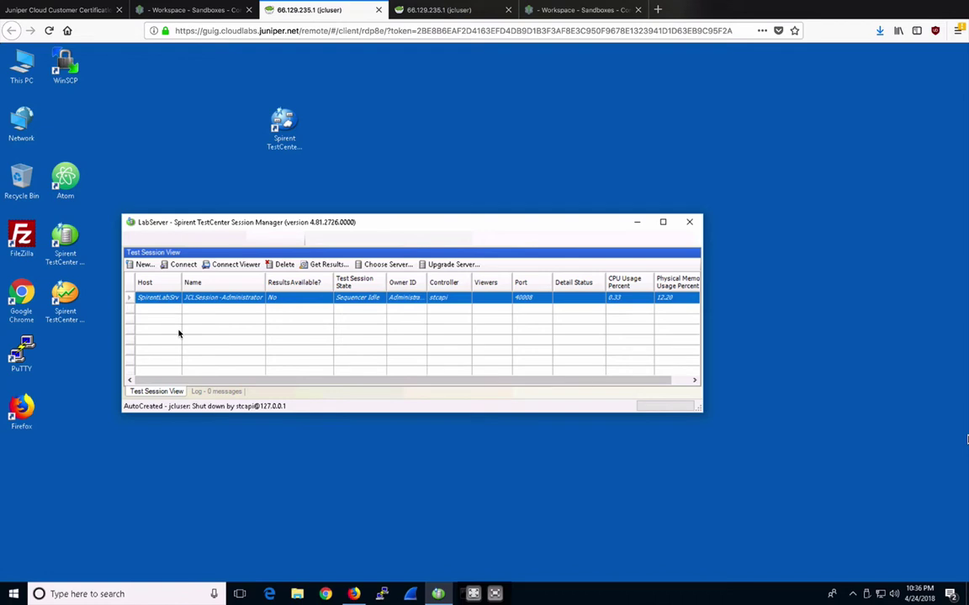
click(184, 266)
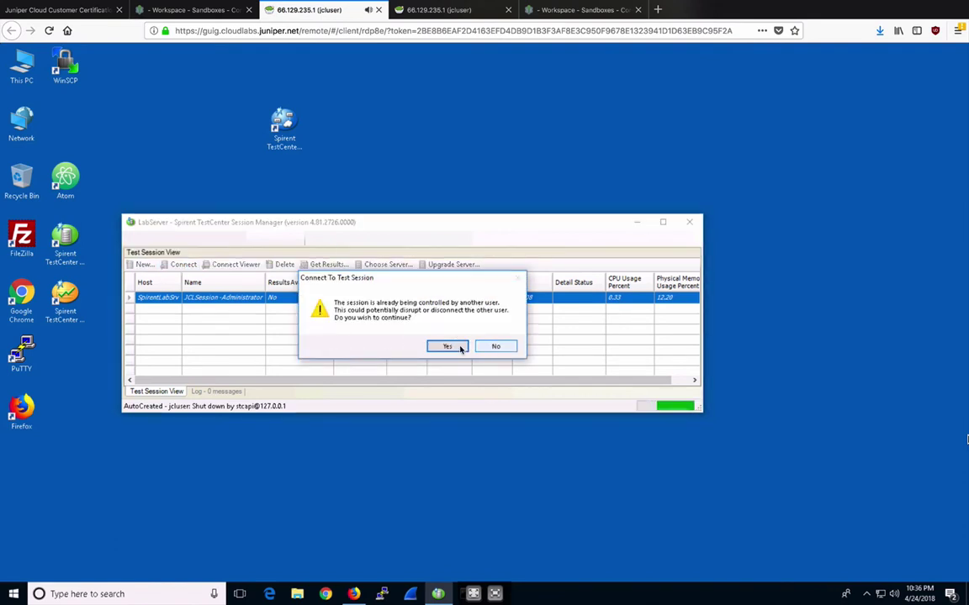
click(446, 346)
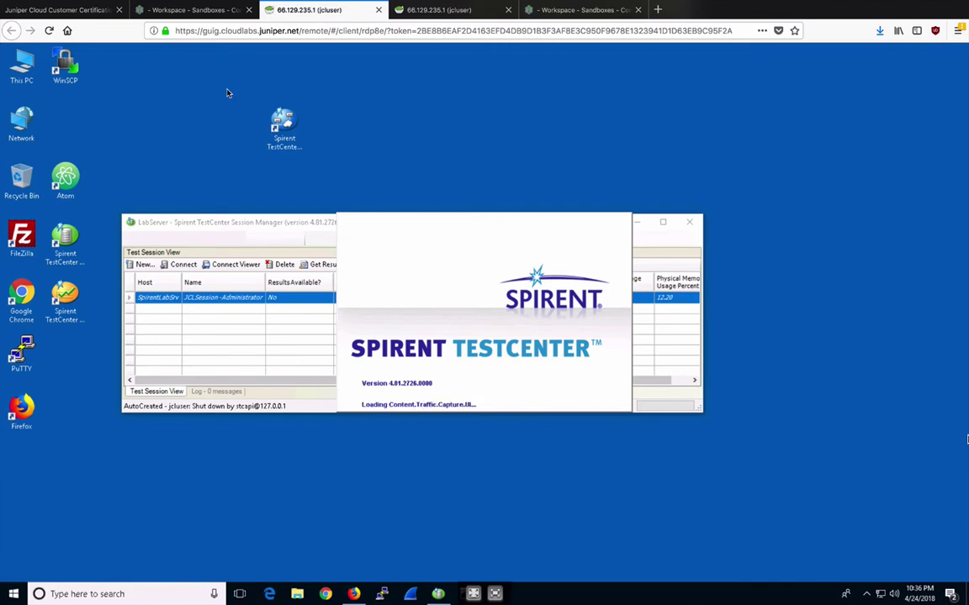
Return to the sandbox workspace and open the web interface of the CCL_Git_Server1 resource
click(194, 10)
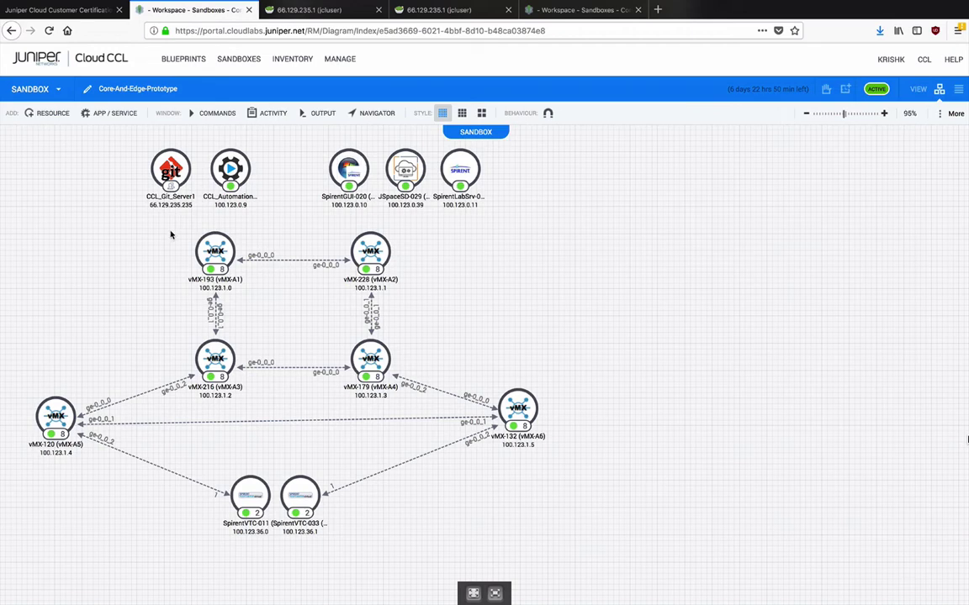
mouse_move(170, 171)
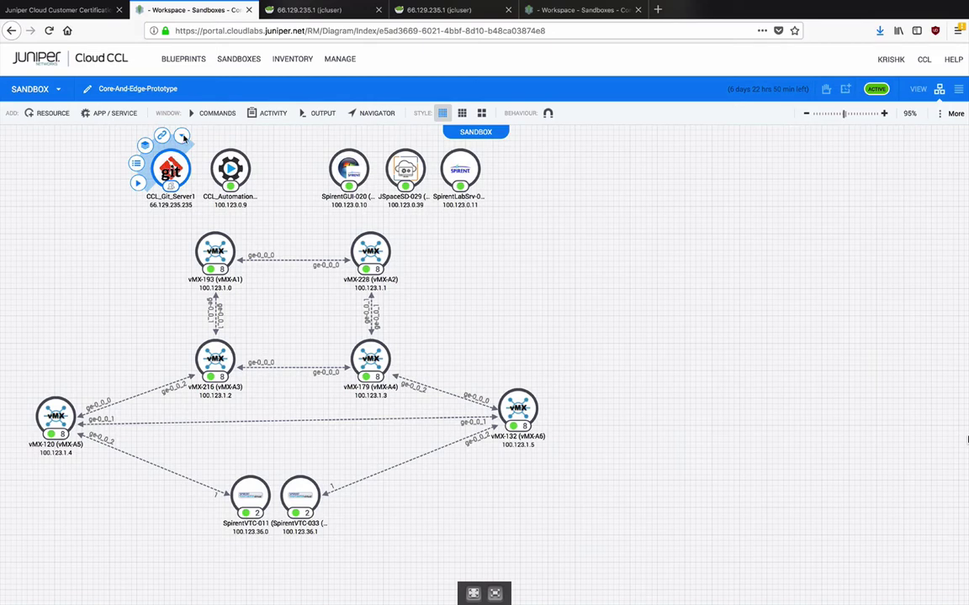
click(181, 135)
click(196, 226)
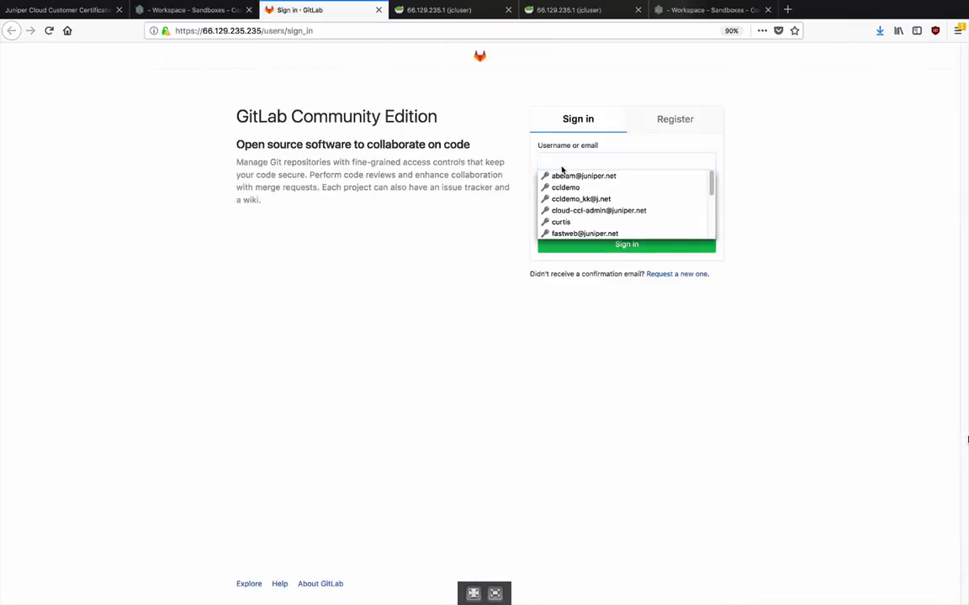
Sign in to GitLab with the saved demo account's username and password
click(560, 166)
click(557, 166)
click(557, 187)
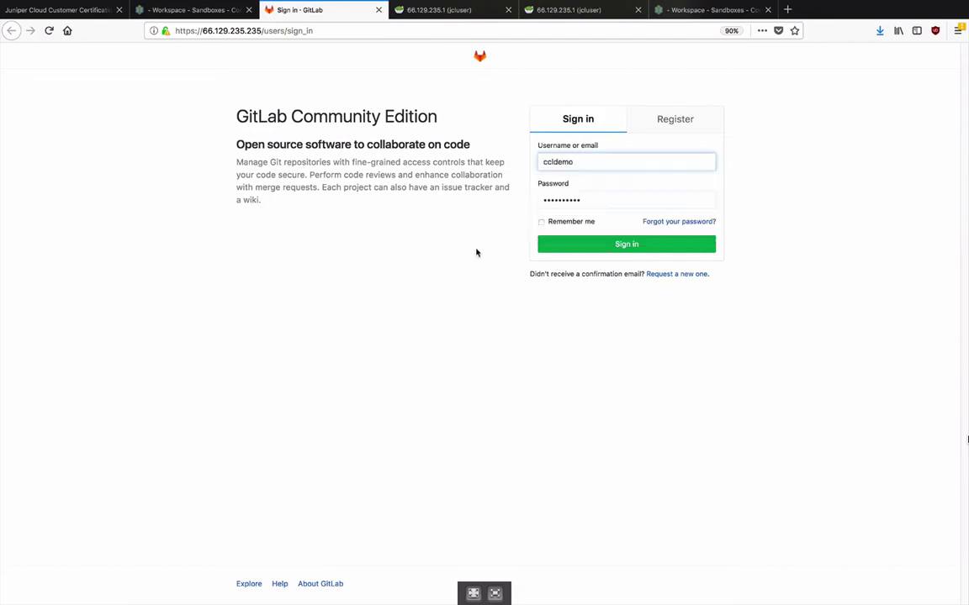
click(575, 246)
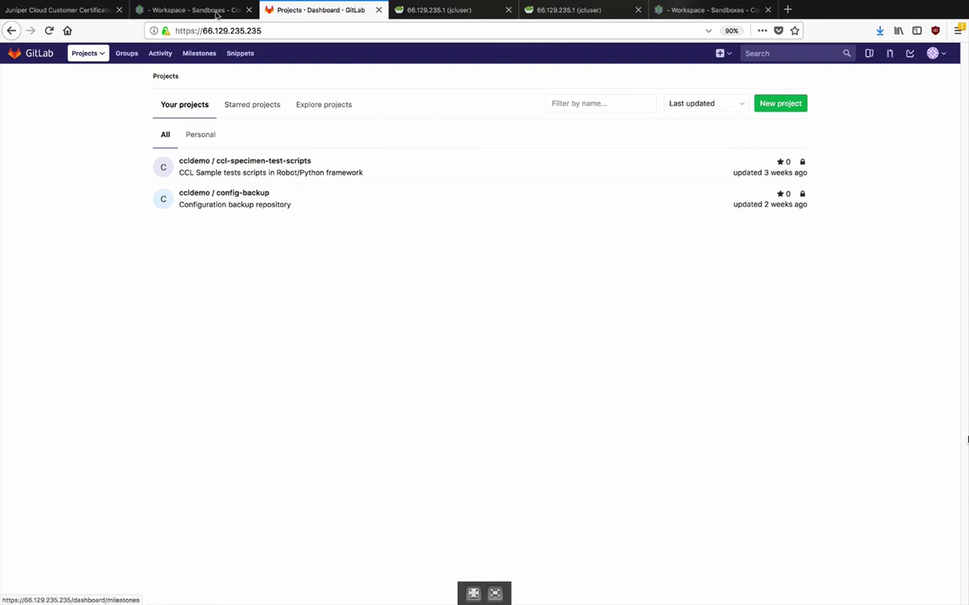
Open the HTTP interface of the CCL_Automation resource from the sandbox and disable the Jenkins dashboard's auto refresh
click(215, 12)
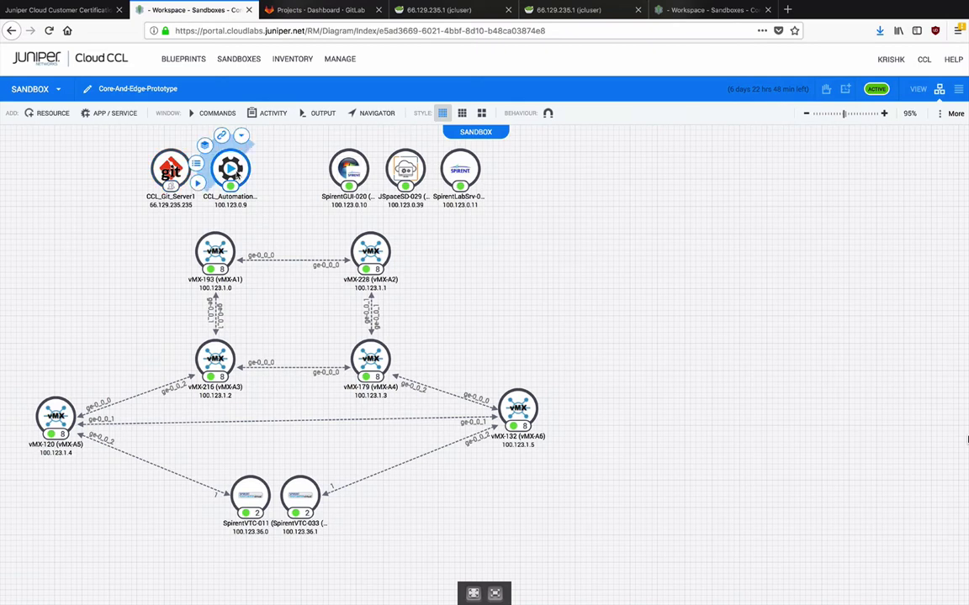
click(236, 174)
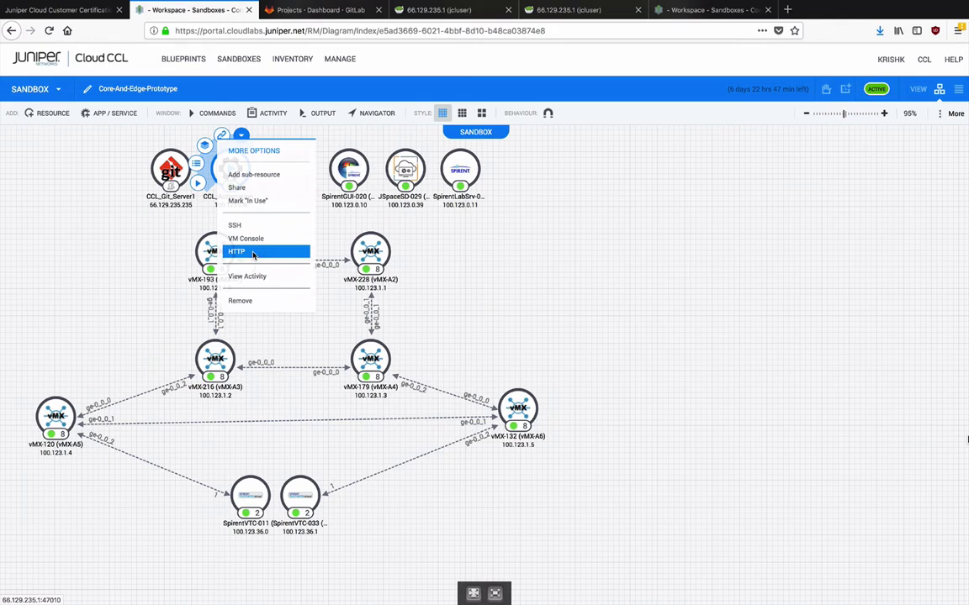
click(253, 253)
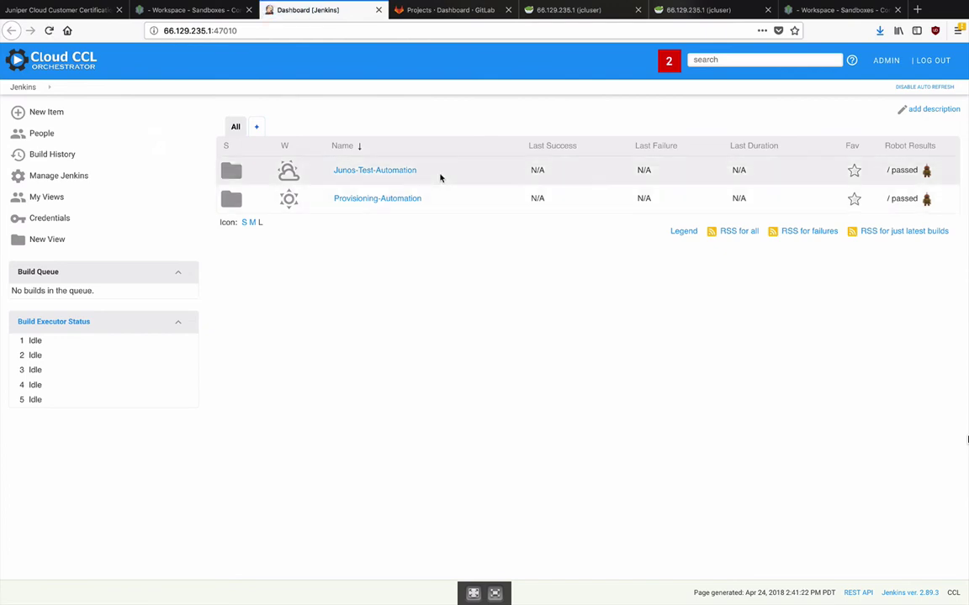
click(945, 88)
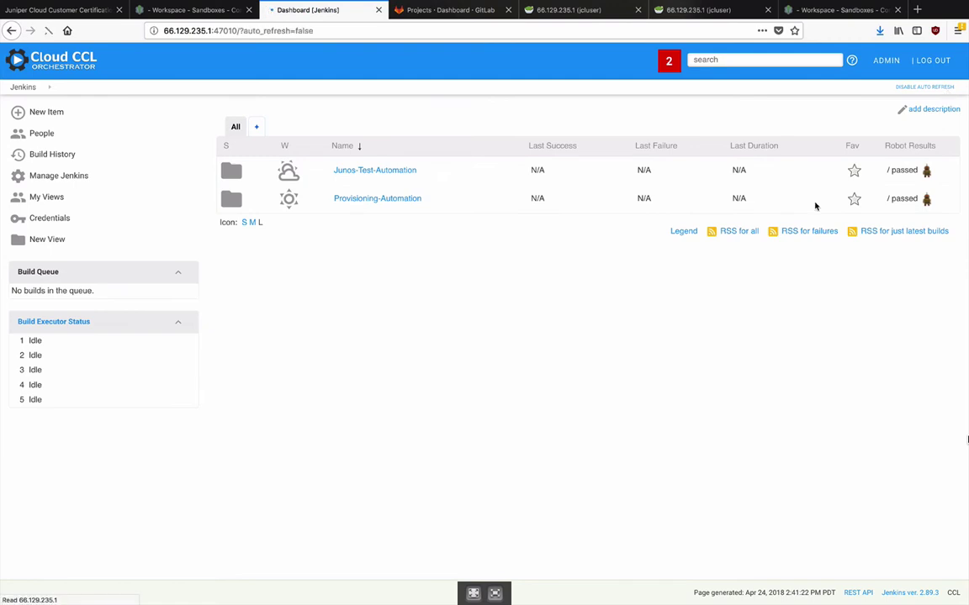
Build the Backup_Config project in the Provisioning-Automation folder with its default parameters
click(408, 200)
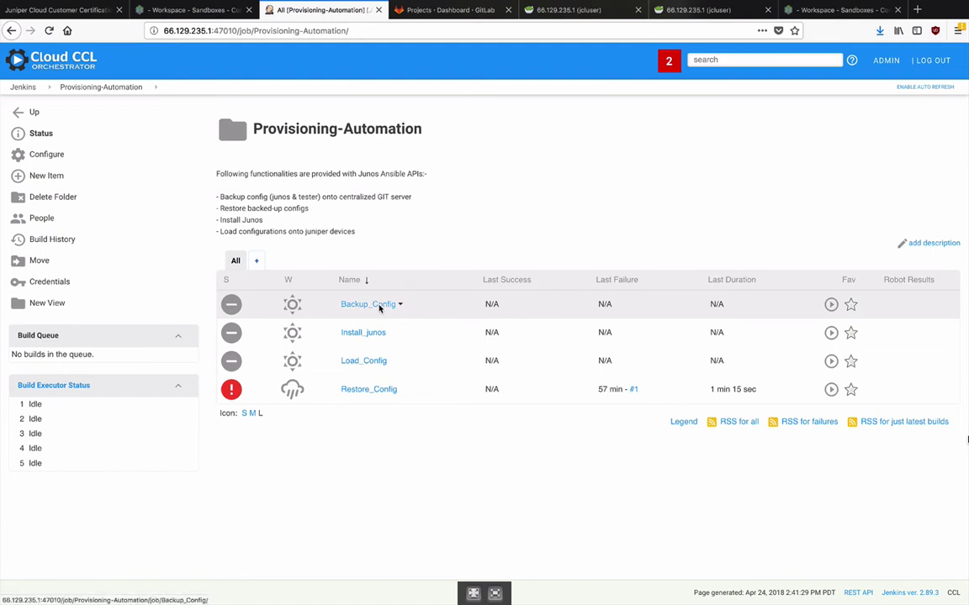
click(379, 308)
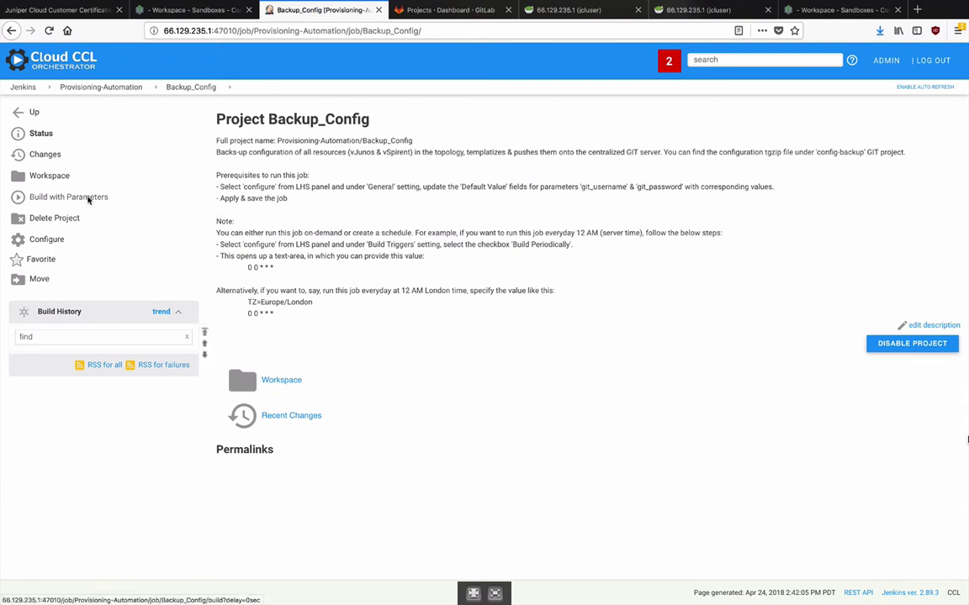
click(88, 199)
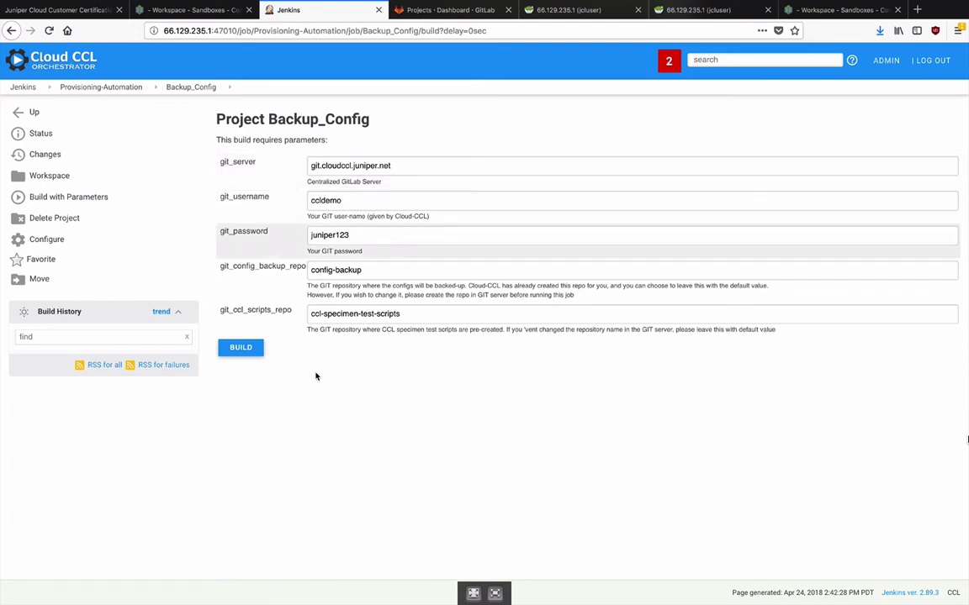
click(244, 348)
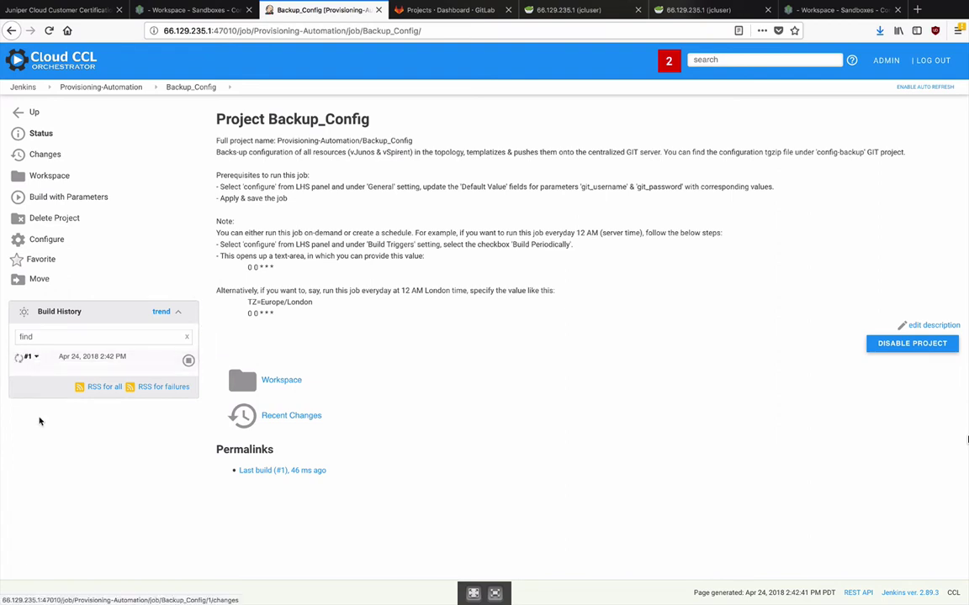
Open the console output of Backup_Config build #1 and examine the log through its final status line
click(36, 357)
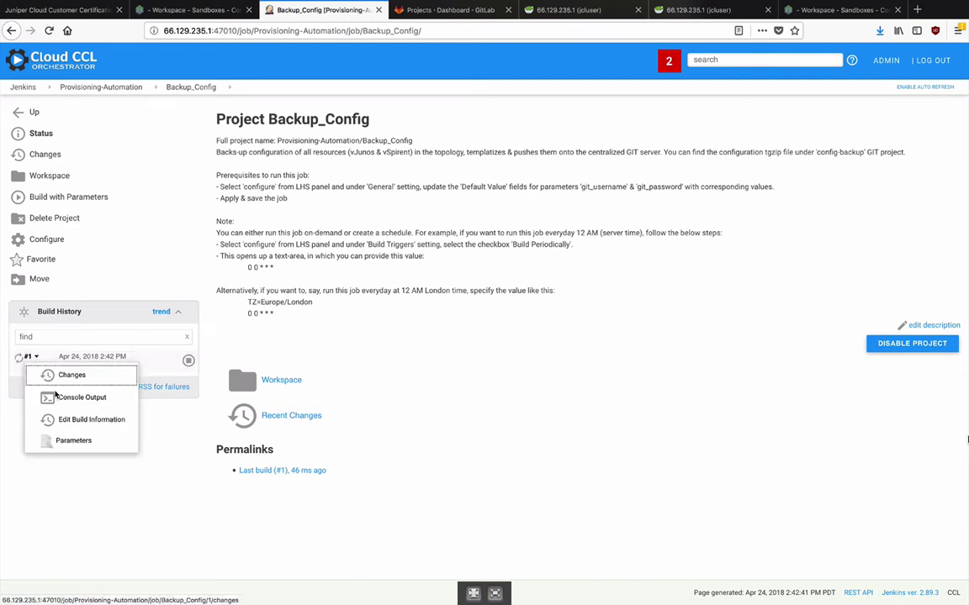
click(57, 401)
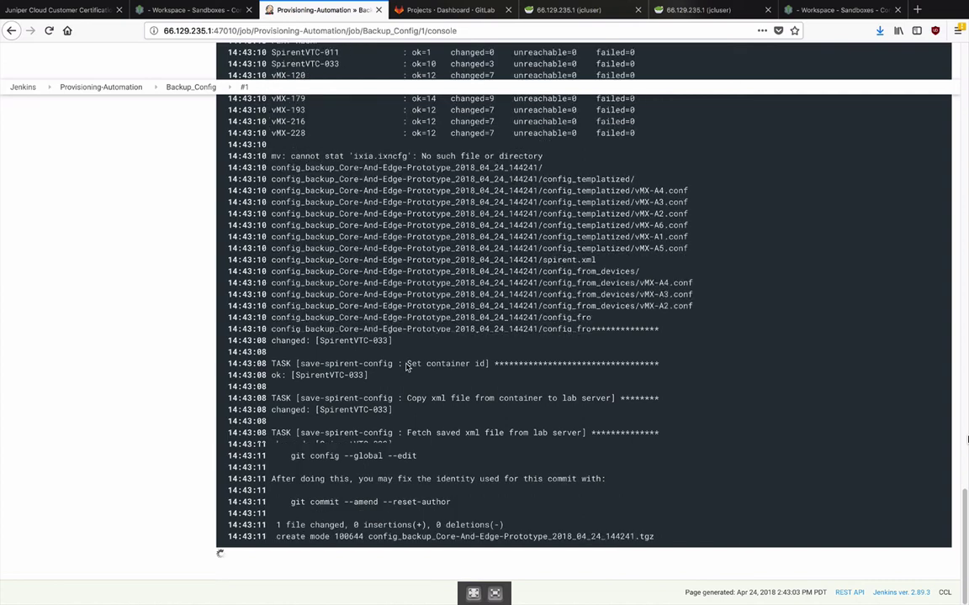
scroll(406, 367, up, 1)
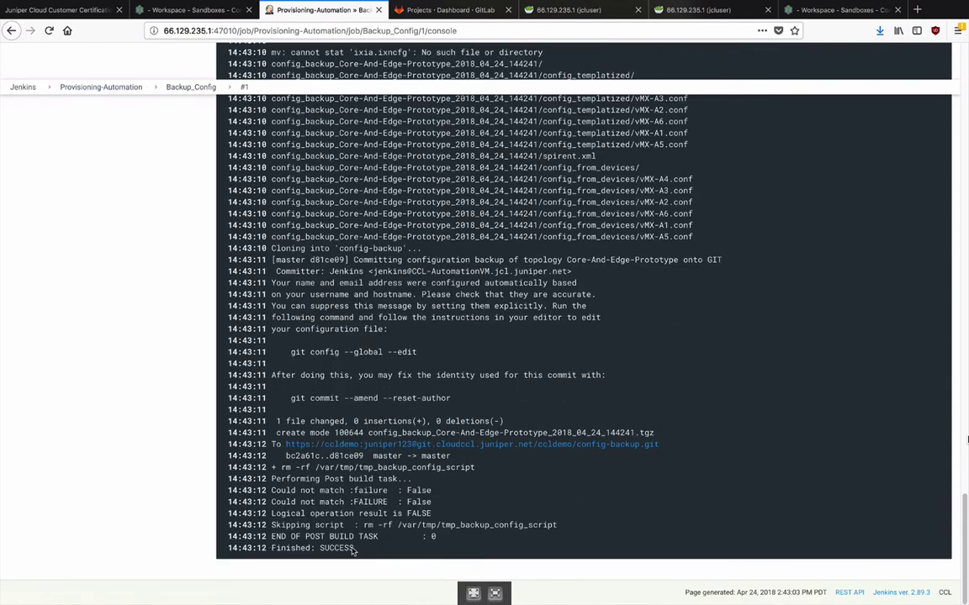
drag(271, 549, 366, 551)
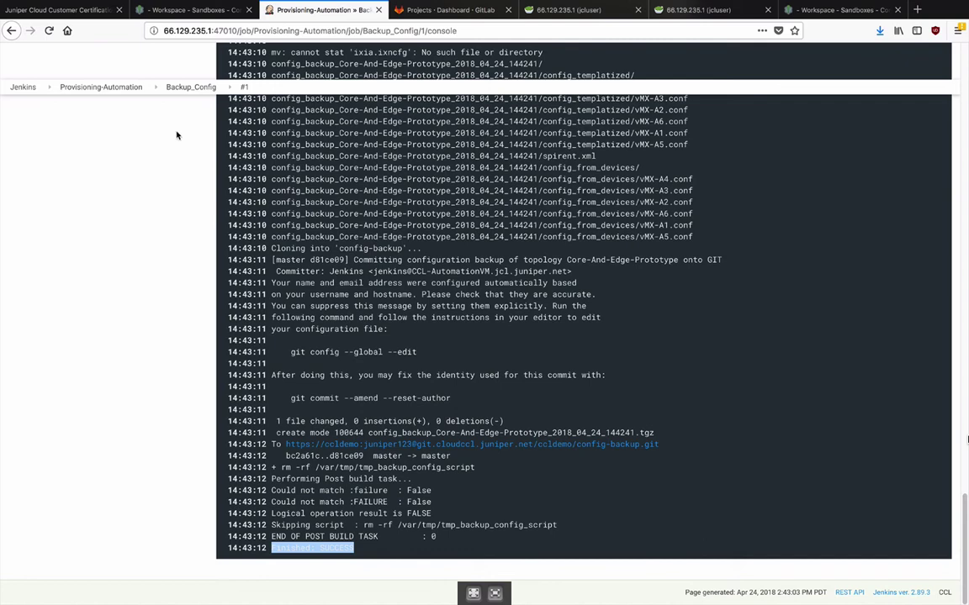
Review the build parameters of the Restore_Config project in Provisioning-Automation and return to the Jenkins dashboard
click(180, 89)
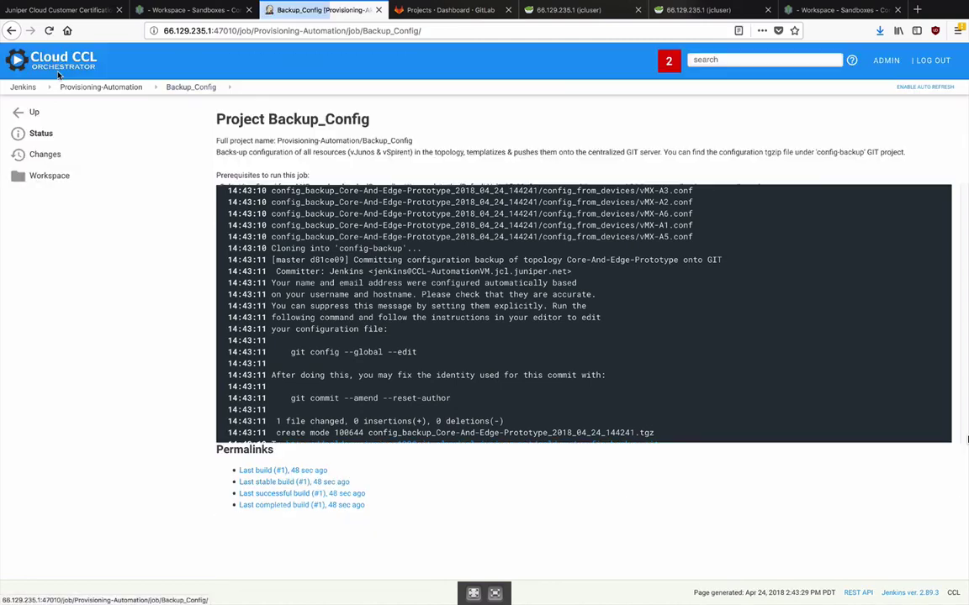
click(101, 88)
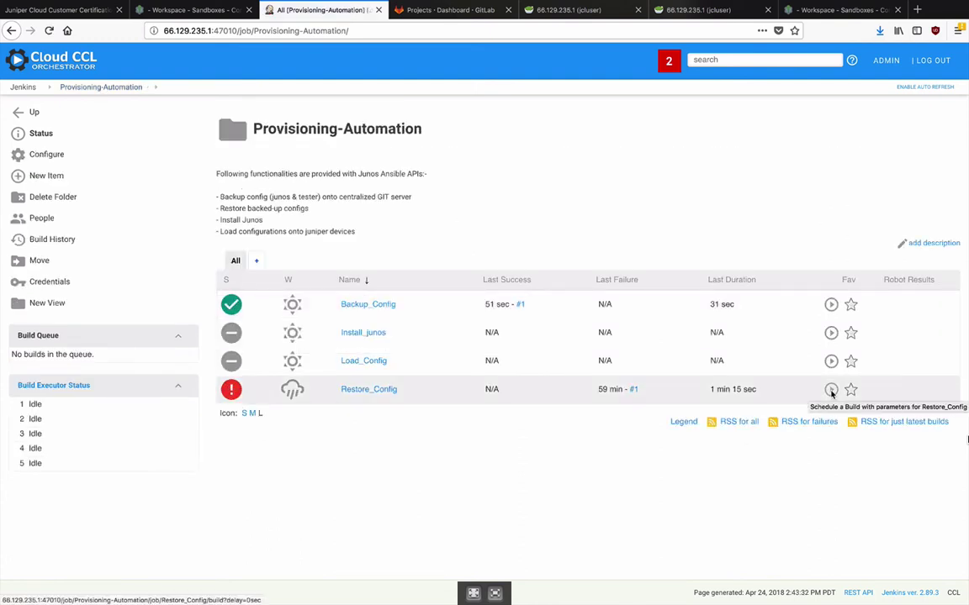
click(831, 390)
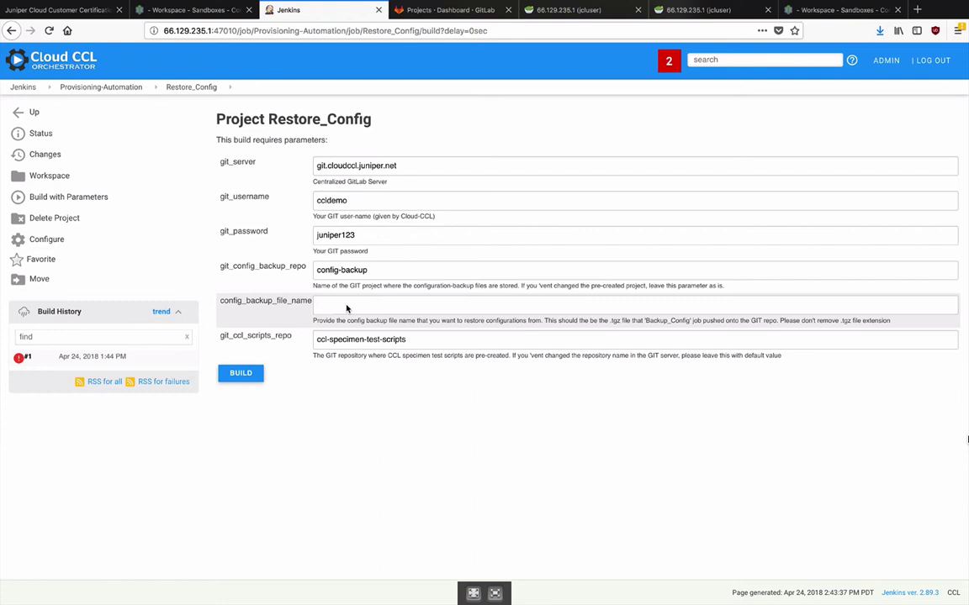
click(298, 447)
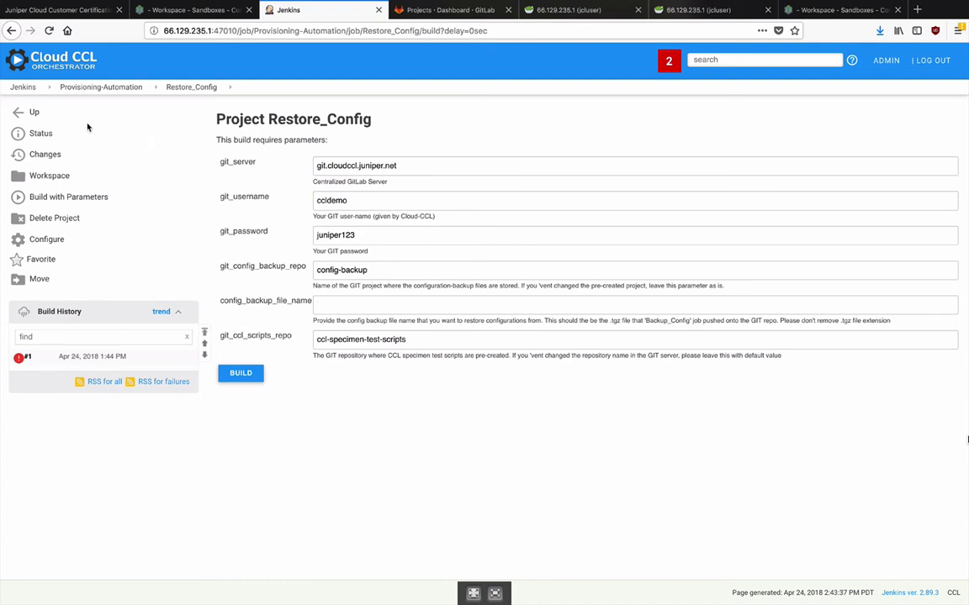
click(22, 88)
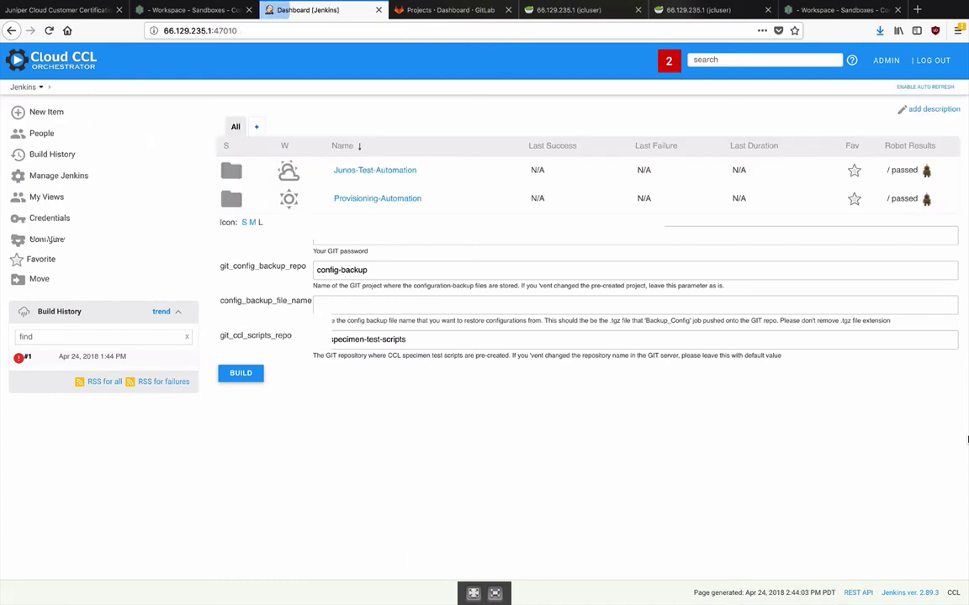